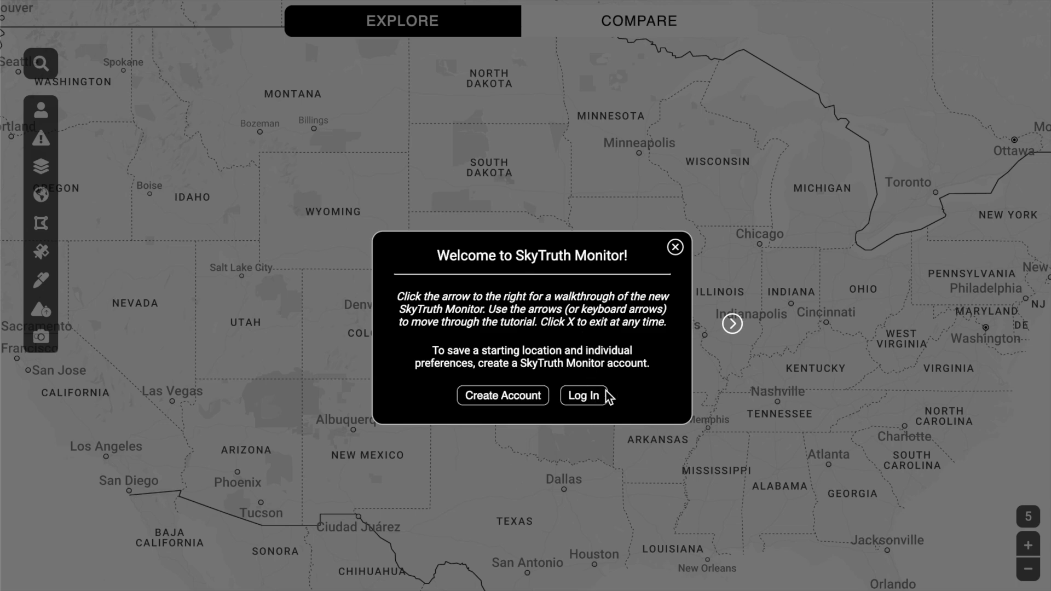
# - Log in to the SkyTruth Monitor account with the user ID and the account password
pyautogui.click(587, 398)
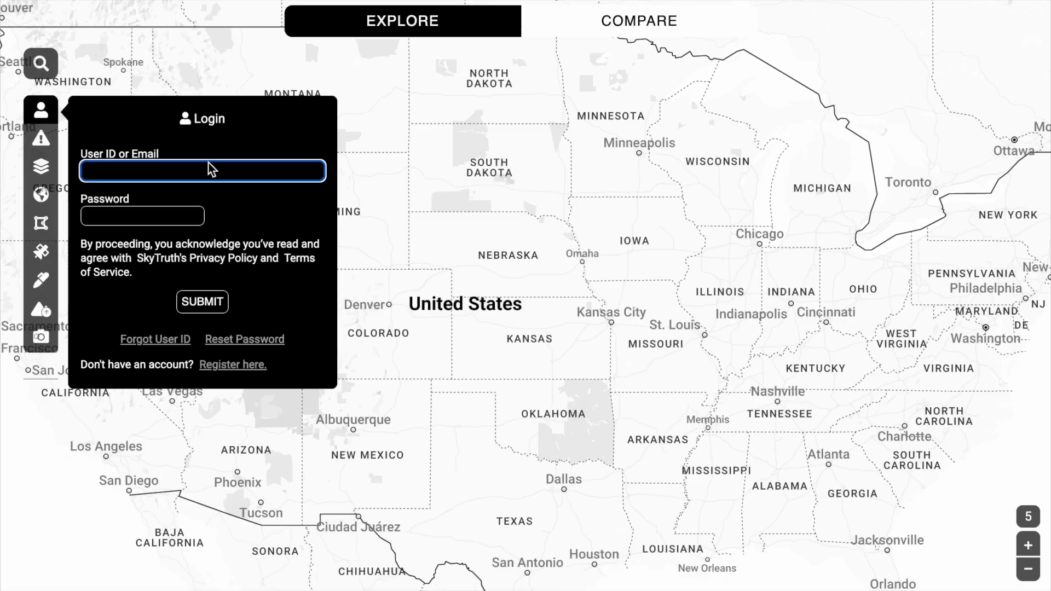
pyautogui.write('jason_test_ad')
pyautogui.write('count')
pyautogui.press('Tab')
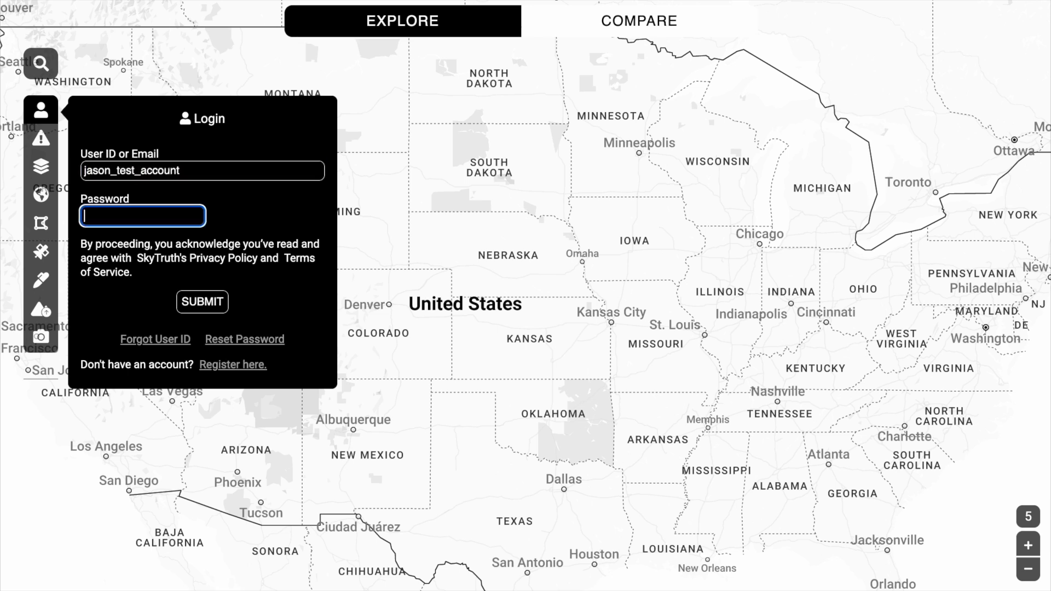
pyautogui.write('********************')
pyautogui.click(204, 307)
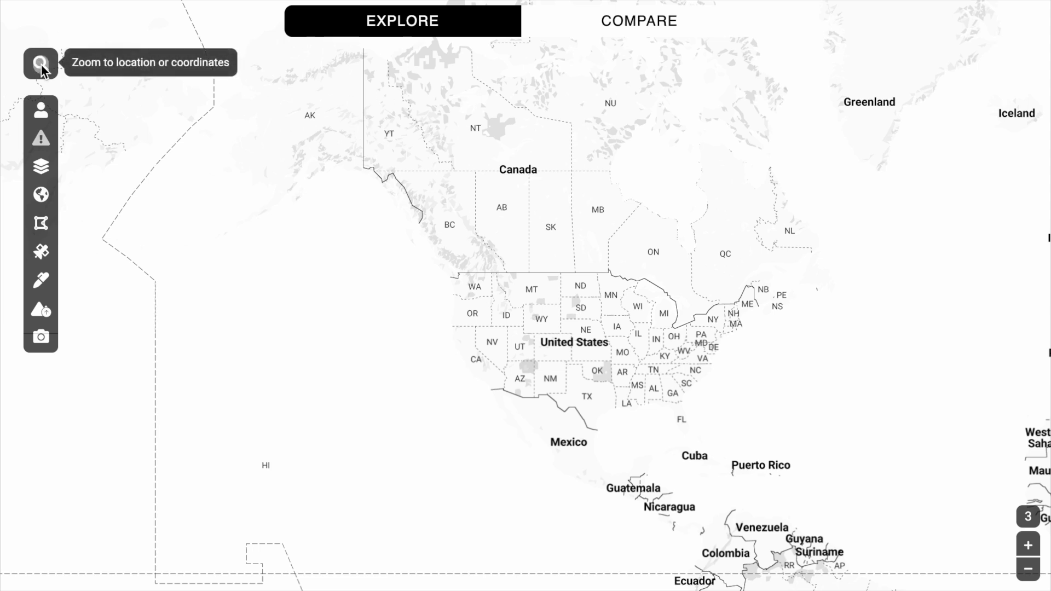
# - Zoom the map to the coordinates 35.64, -105.4
pyautogui.scroll(5, 556, 386)
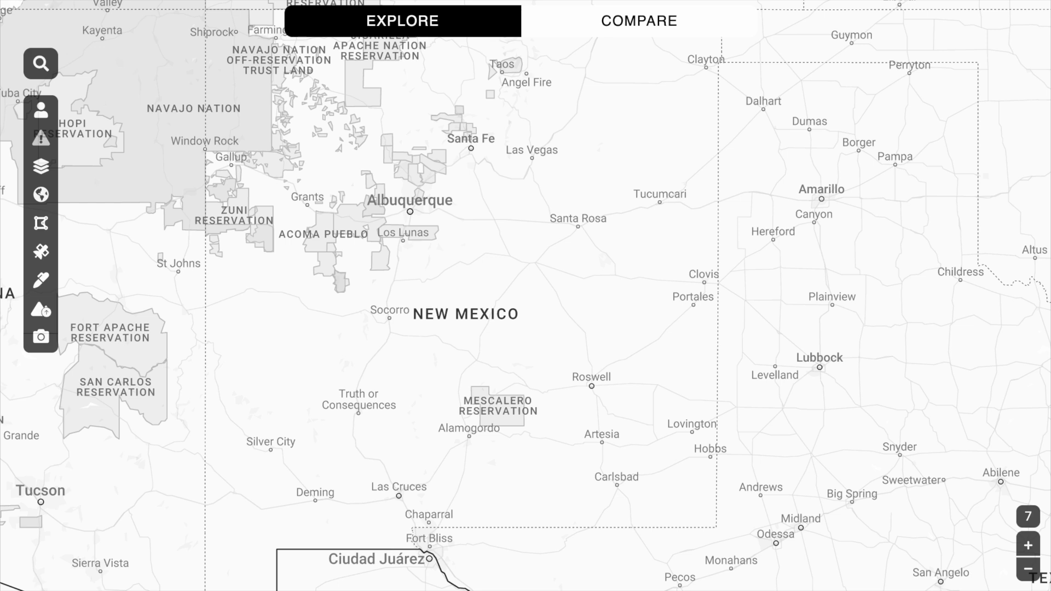
pyautogui.click(41, 63)
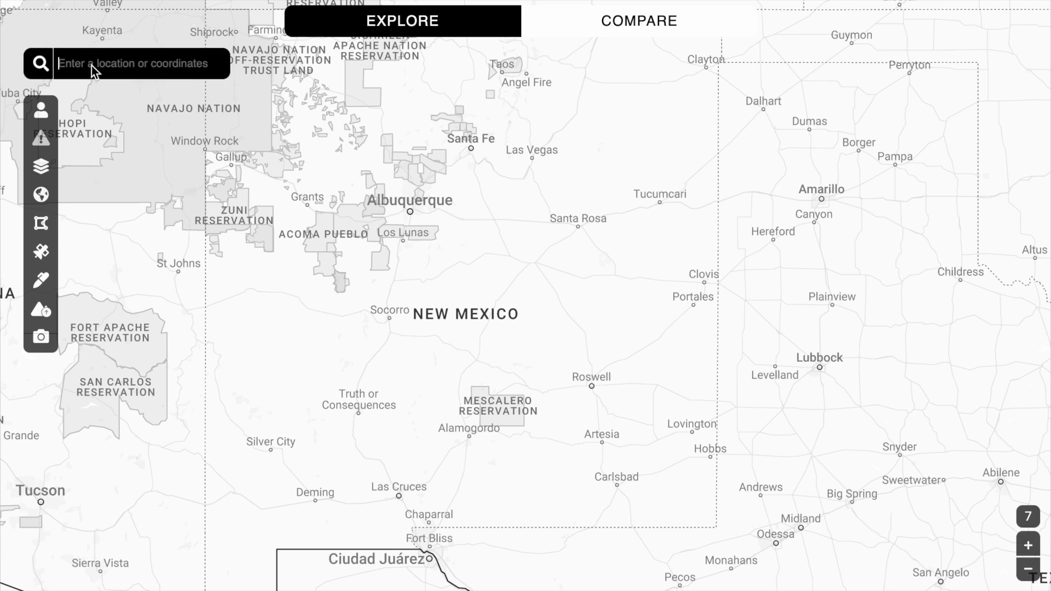
pyautogui.write('35.64, -105.4')
pyautogui.press('Return')
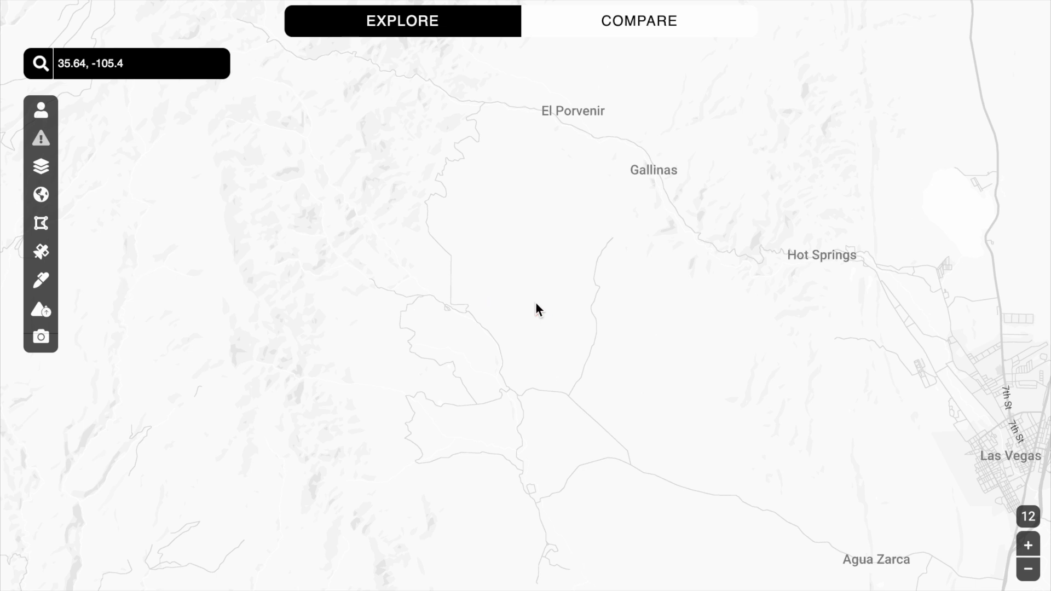
# - Display the NAIP satellite scene dated 2022-06-13 that covers the central part of the map area
pyautogui.click(43, 256)
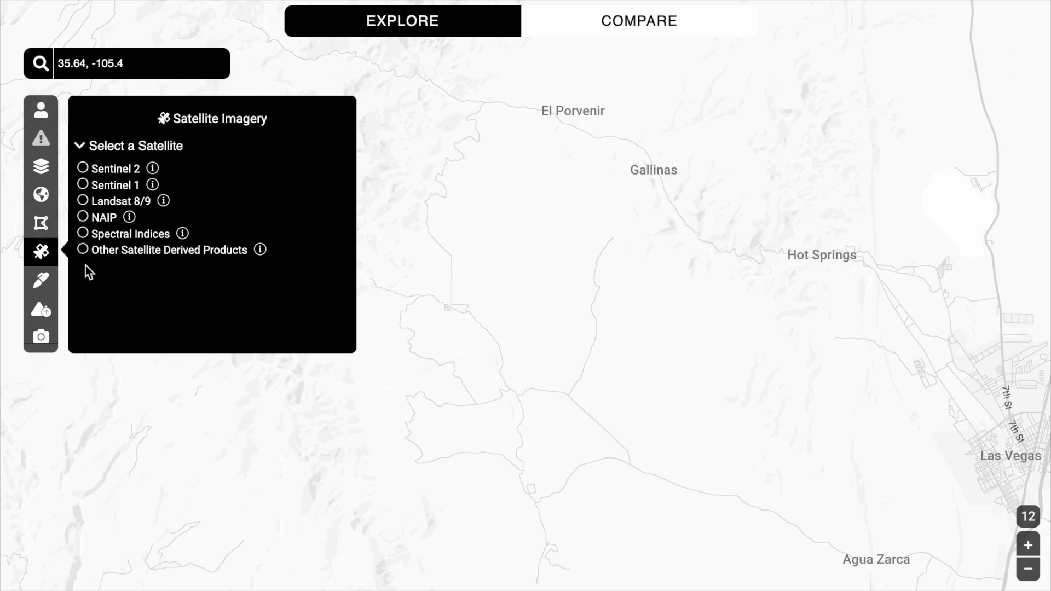
pyautogui.click(83, 217)
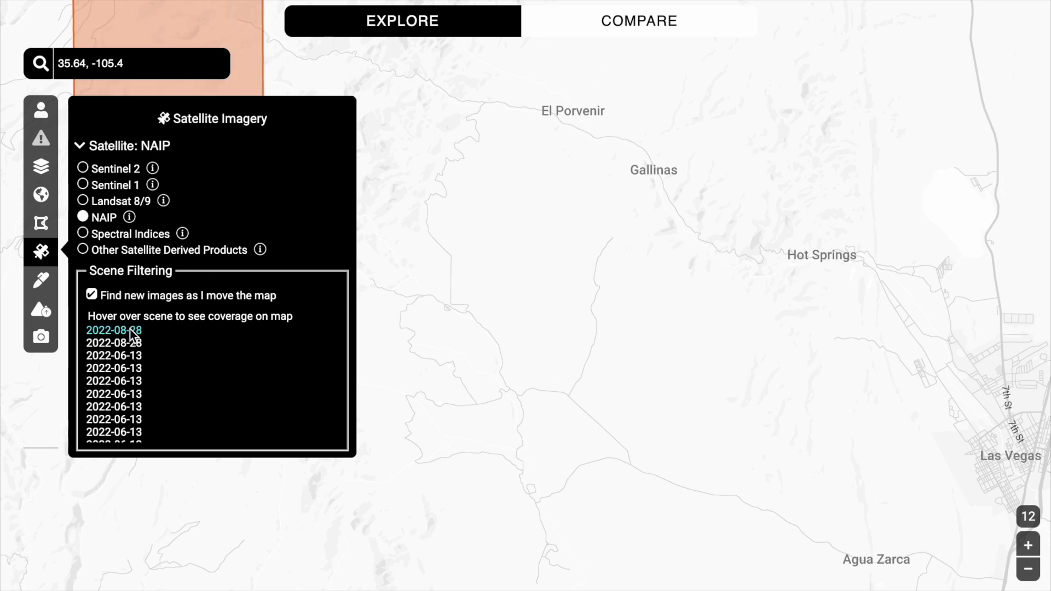
pyautogui.scroll(3, 487, 339)
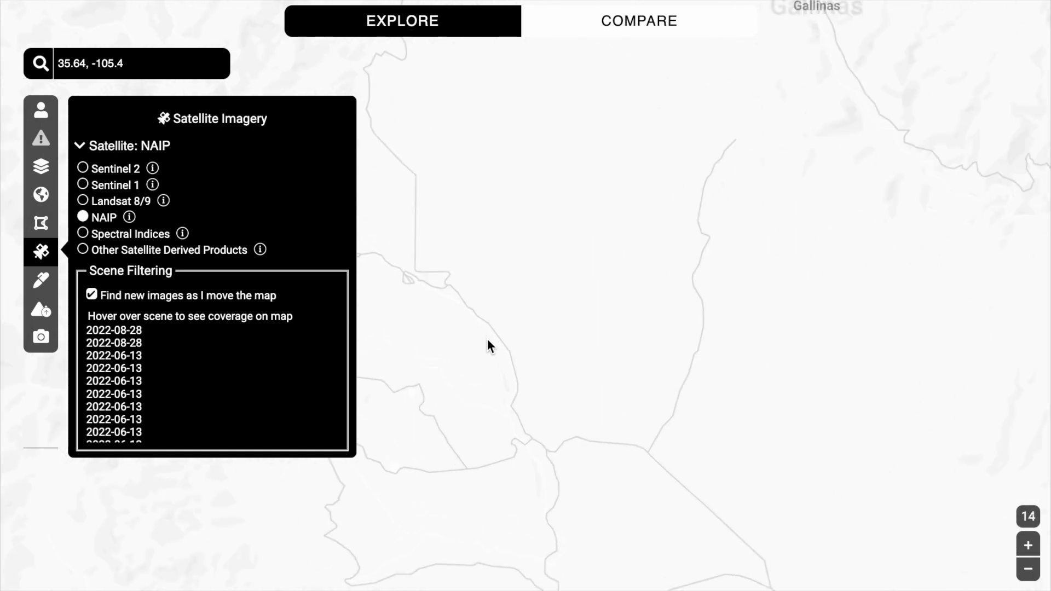
pyautogui.moveTo(129, 327)
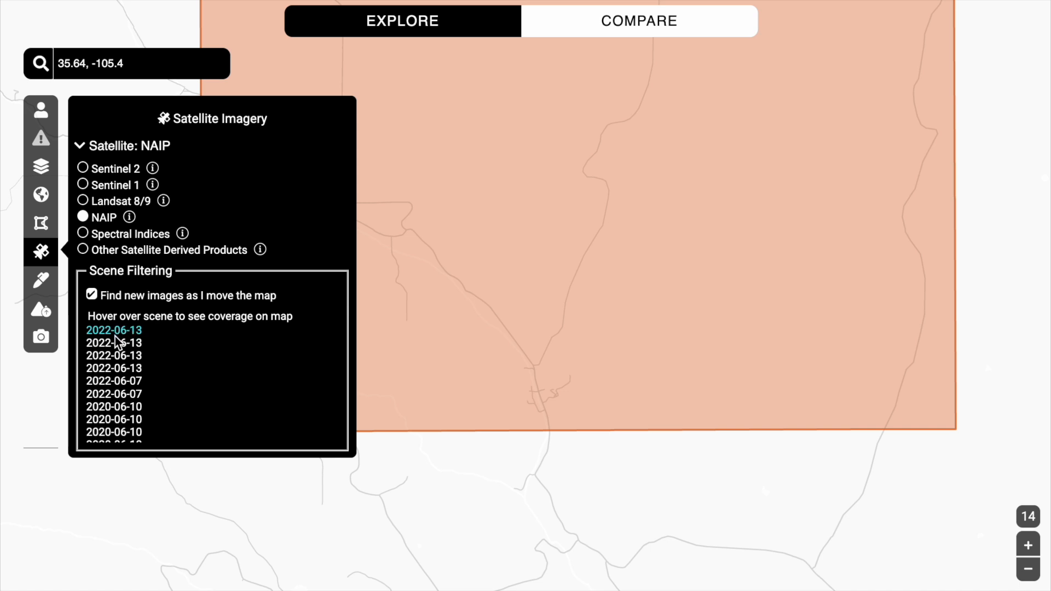
pyautogui.moveTo(116, 346)
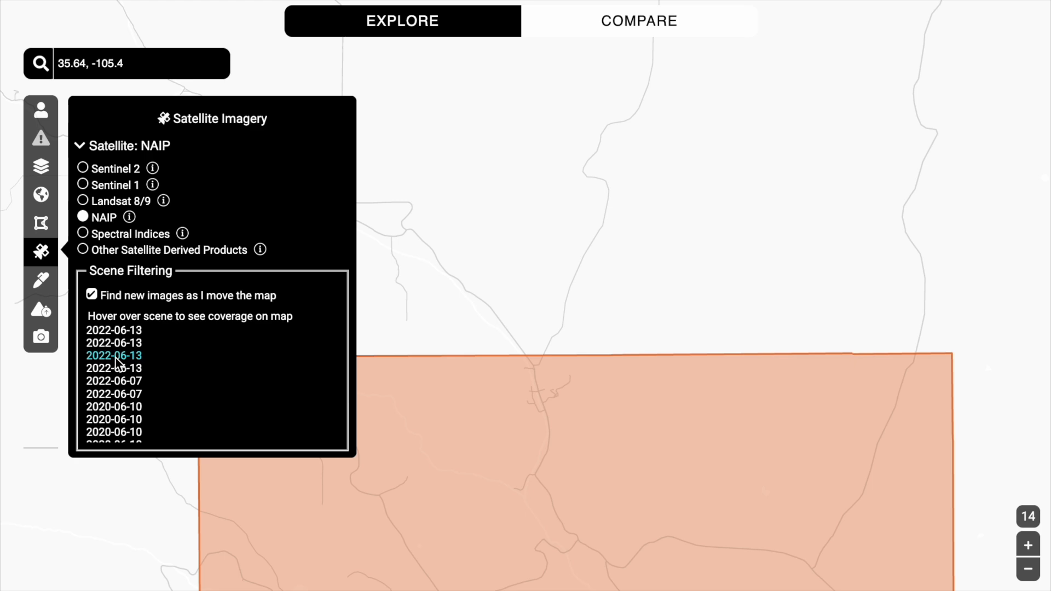
pyautogui.moveTo(116, 365)
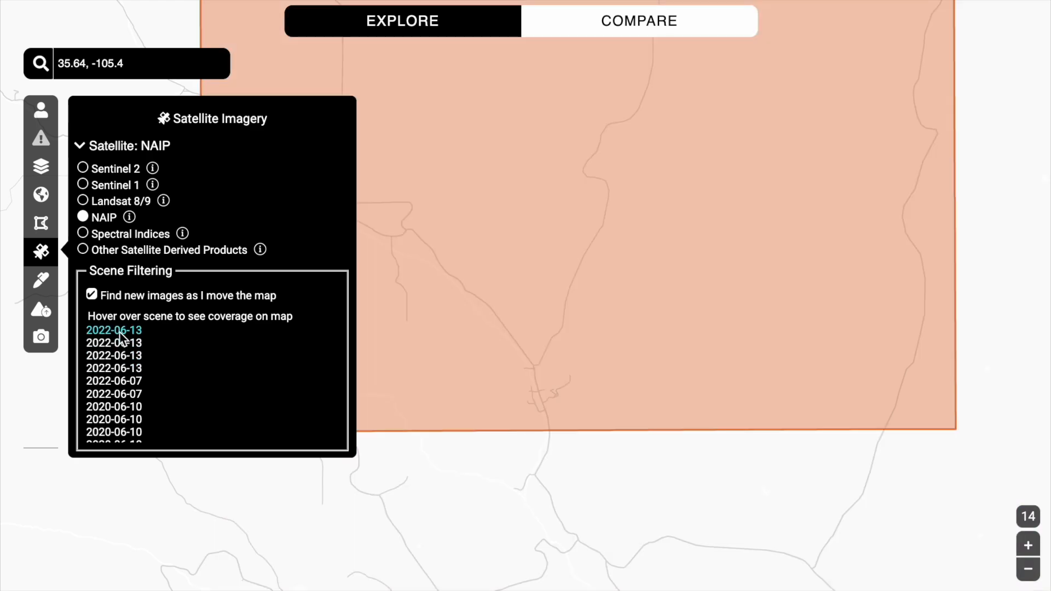
pyautogui.click(121, 334)
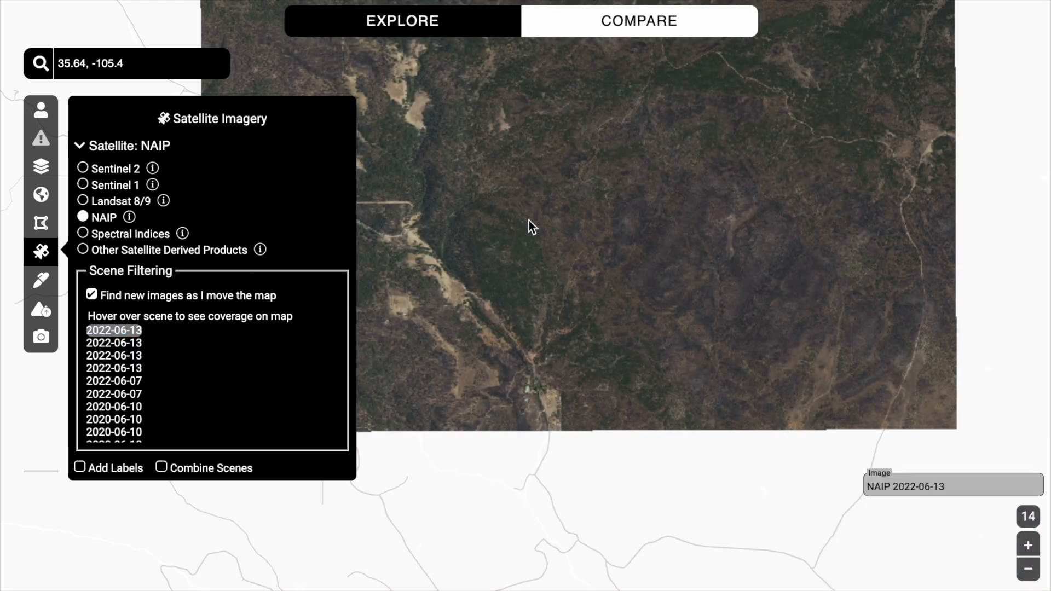
pyautogui.moveTo(529, 221); pyautogui.dragTo(536, 370)
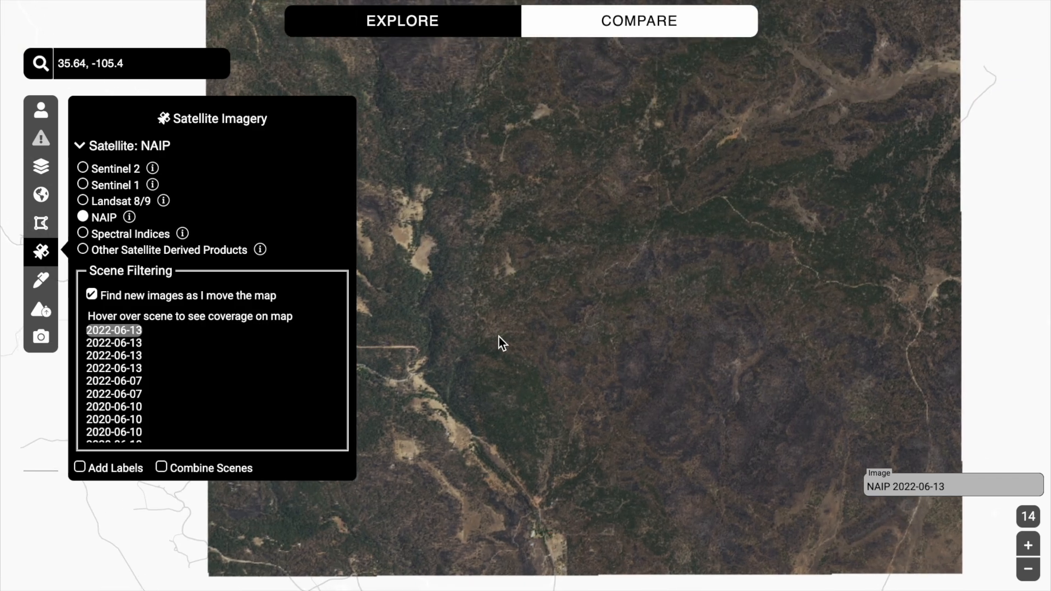
# - Set up a Slider comparison with the 2022-06-13 NAIP scene as the right map and a 2020-06-10 NAIP scene as the left map
pyautogui.click(645, 19)
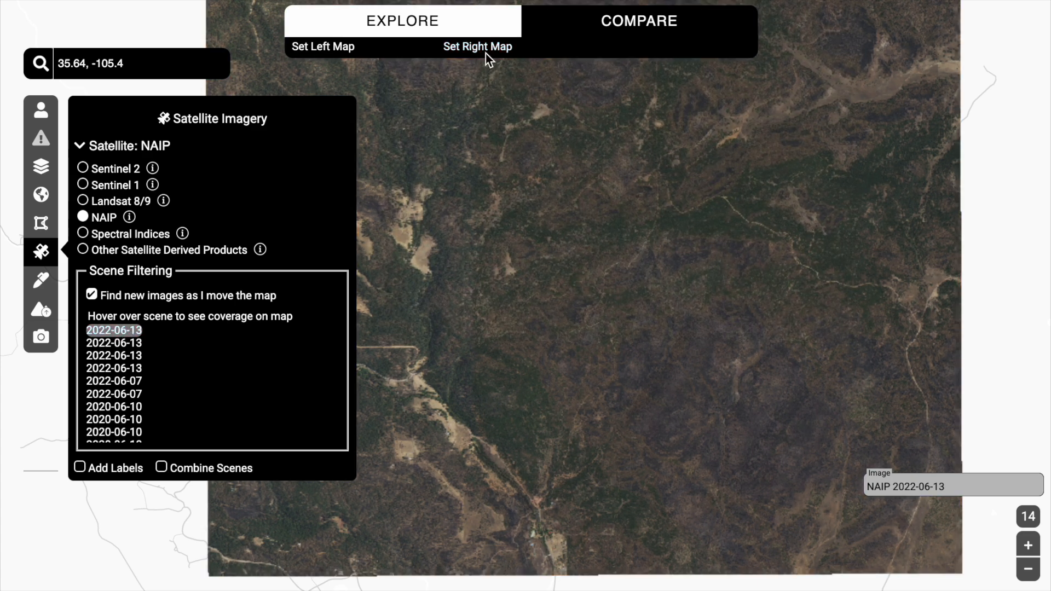
pyautogui.click(481, 49)
pyautogui.scroll(-1, 168, 398)
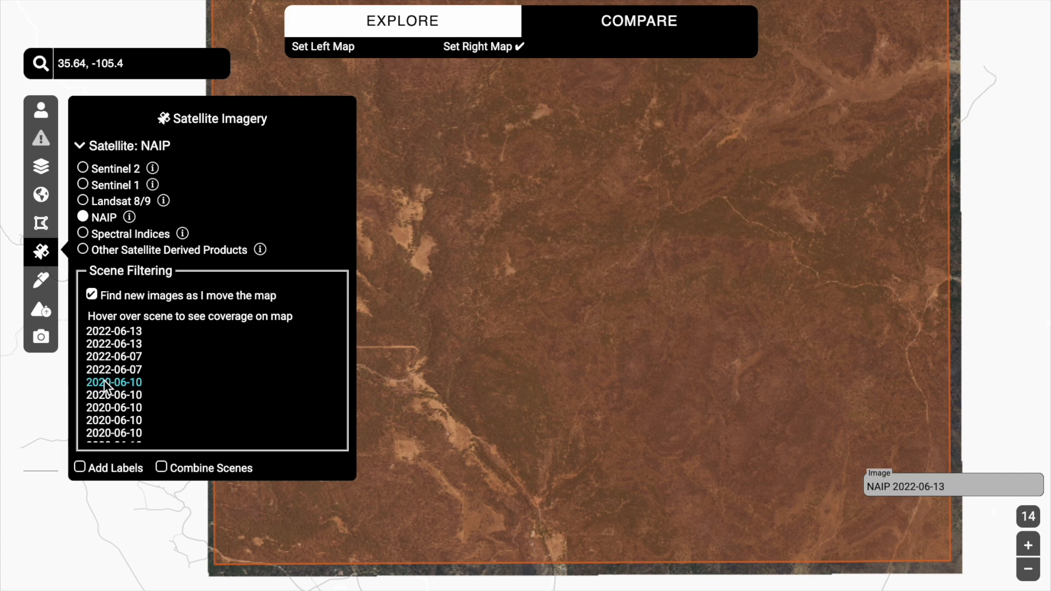
pyautogui.click(105, 383)
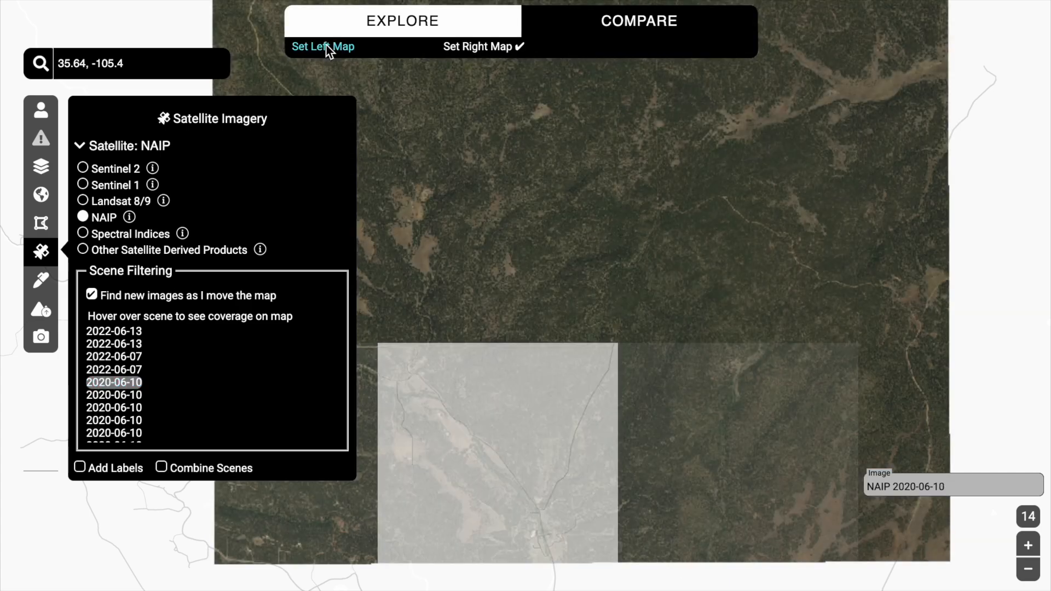
pyautogui.click(326, 46)
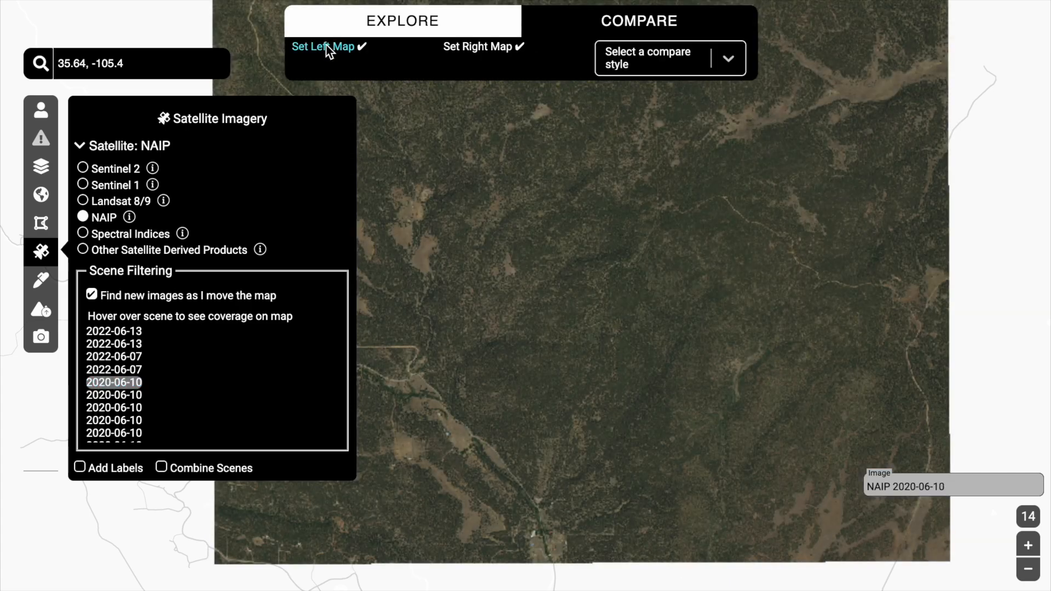
pyautogui.click(727, 61)
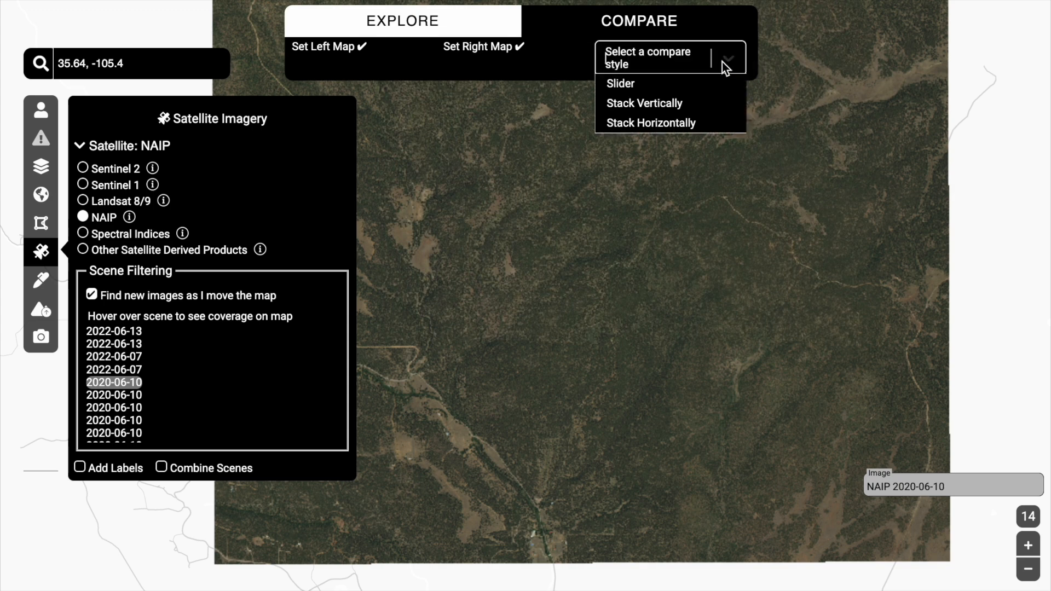
pyautogui.click(679, 86)
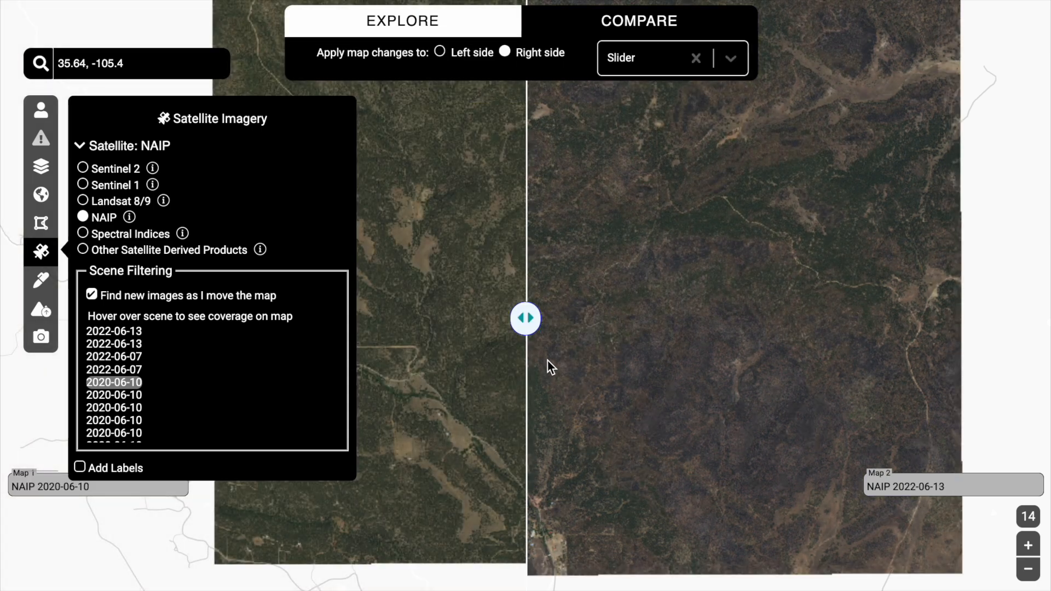
# - Examine the forest and the buildings along the road in the 2020 and 2022 images by sweeping the comparison divider across them
pyautogui.moveTo(525, 319); pyautogui.dragTo(596, 249)
pyautogui.scroll(4, 567, 537)
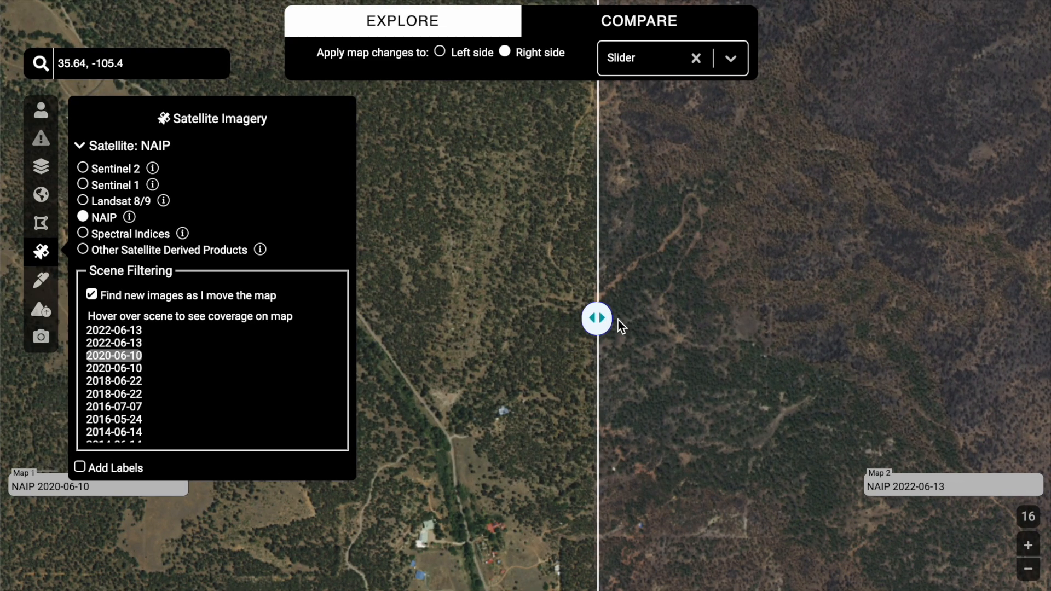
pyautogui.moveTo(597, 317); pyautogui.dragTo(619, 334)
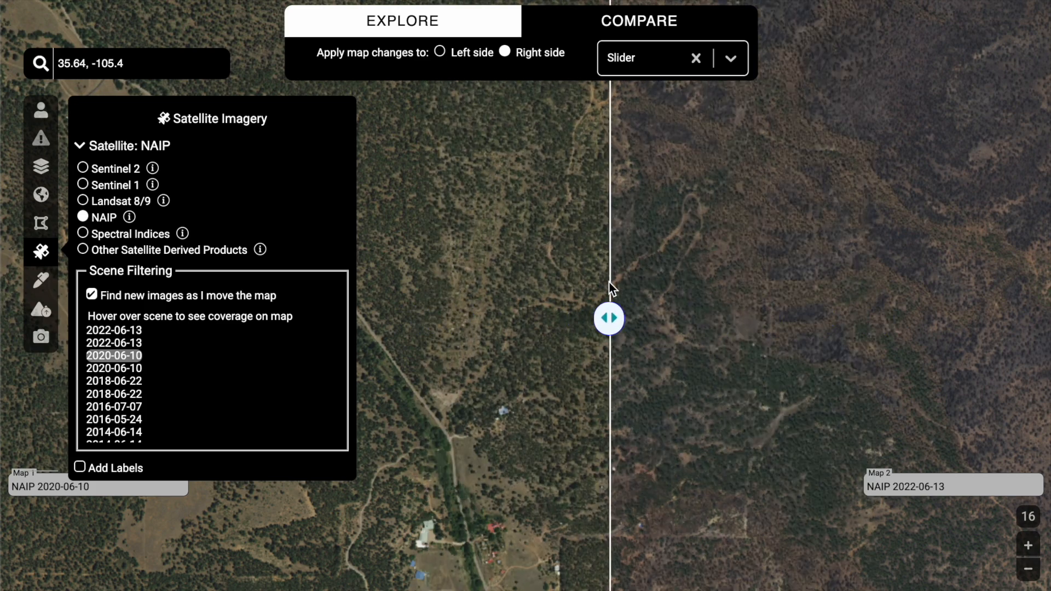
pyautogui.scroll(4, 622, 342)
pyautogui.scroll(2, 622, 342)
pyautogui.moveTo(609, 318); pyautogui.dragTo(432, 318)
pyautogui.scroll(-5, 555, 331)
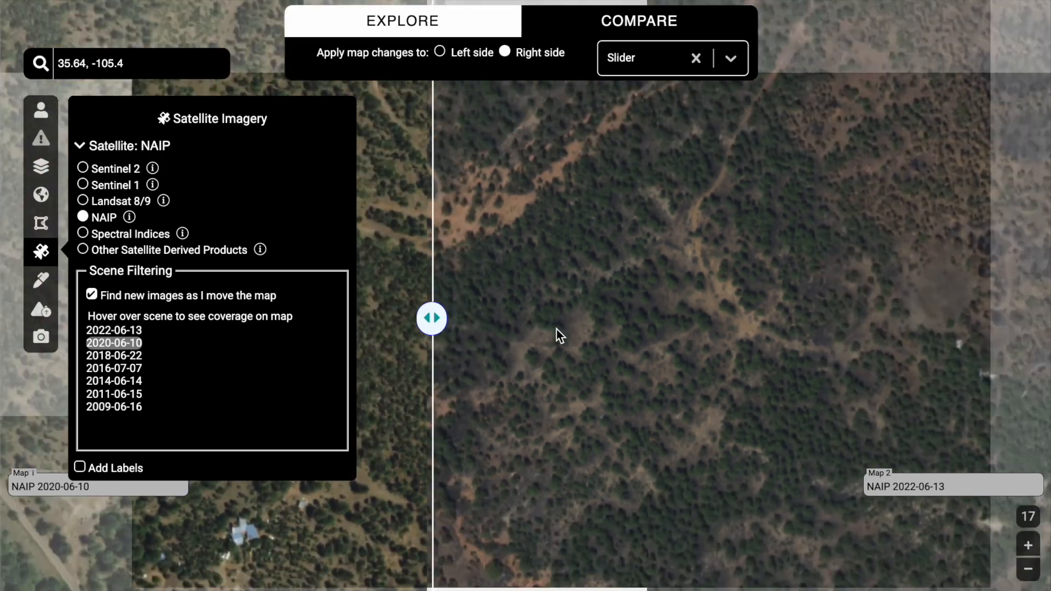
pyautogui.moveTo(500, 468); pyautogui.dragTo(558, 126)
pyautogui.scroll(2, 515, 262)
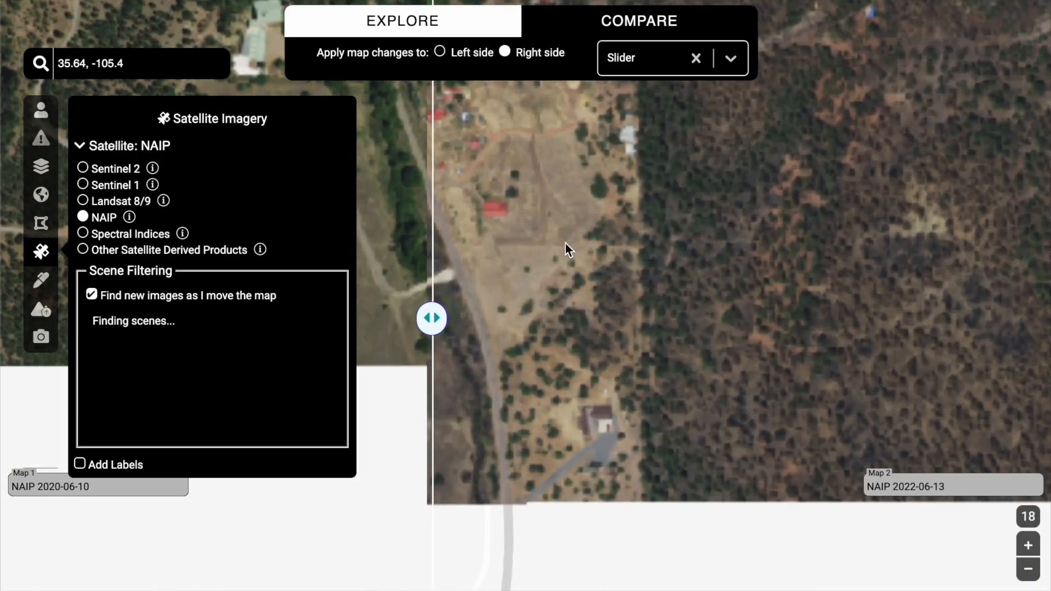
pyautogui.scroll(2, 528, 217)
pyautogui.moveTo(422, 325); pyautogui.dragTo(538, 243)
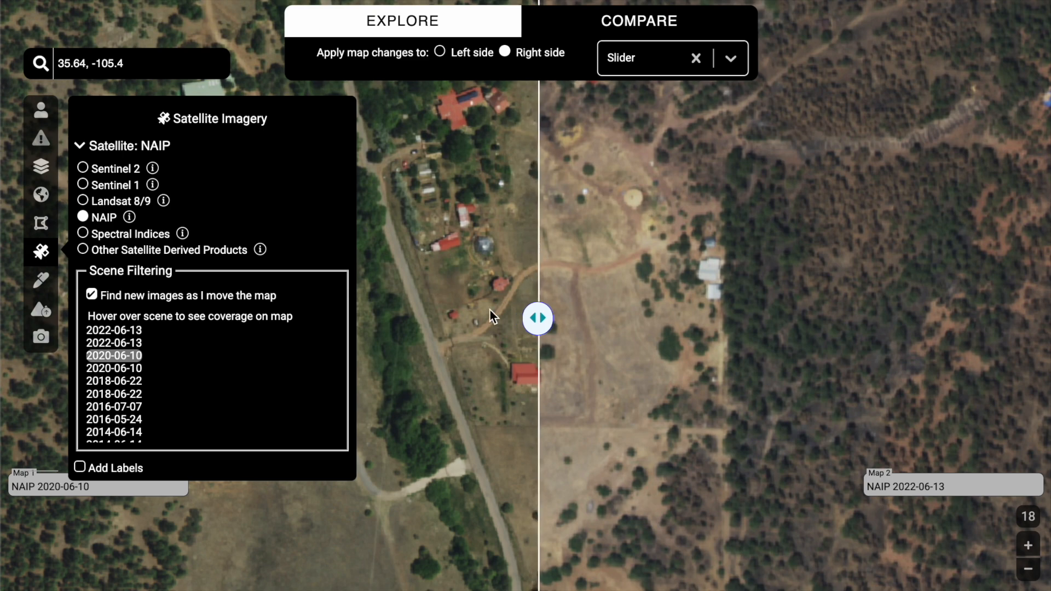
pyautogui.scroll(-4, 489, 309)
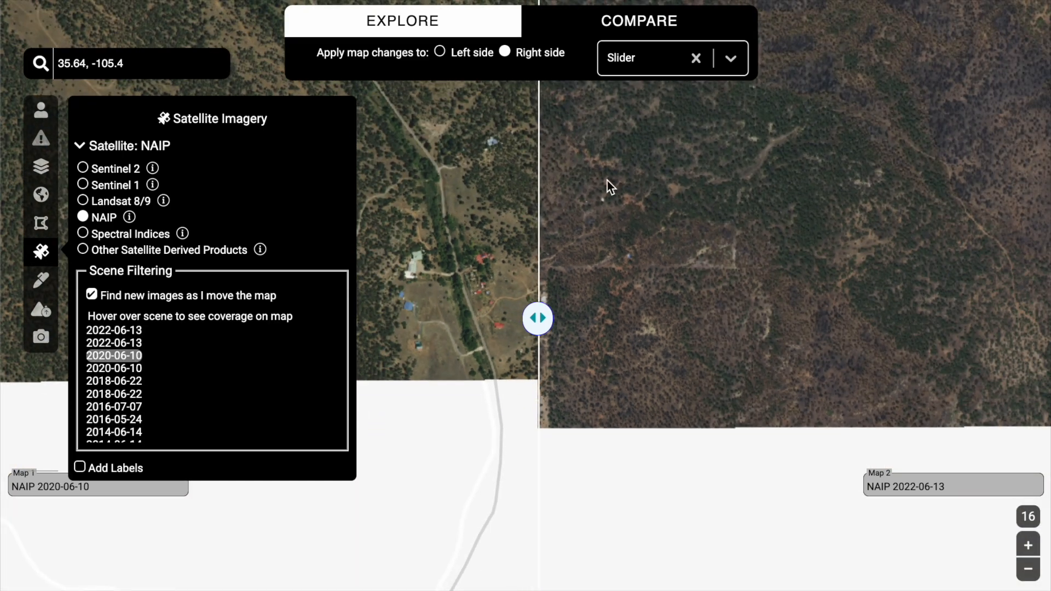
pyautogui.moveTo(684, 181); pyautogui.dragTo(631, 542)
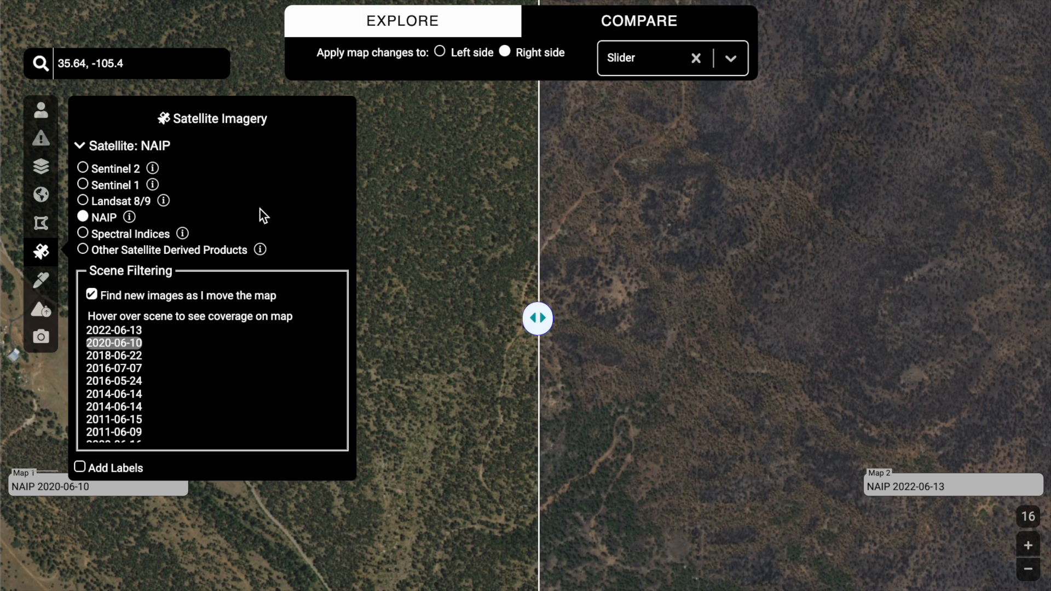
# - Save the comparison map to the account under the name calfscanyonfire, available to anyone with the URL
pyautogui.click(40, 254)
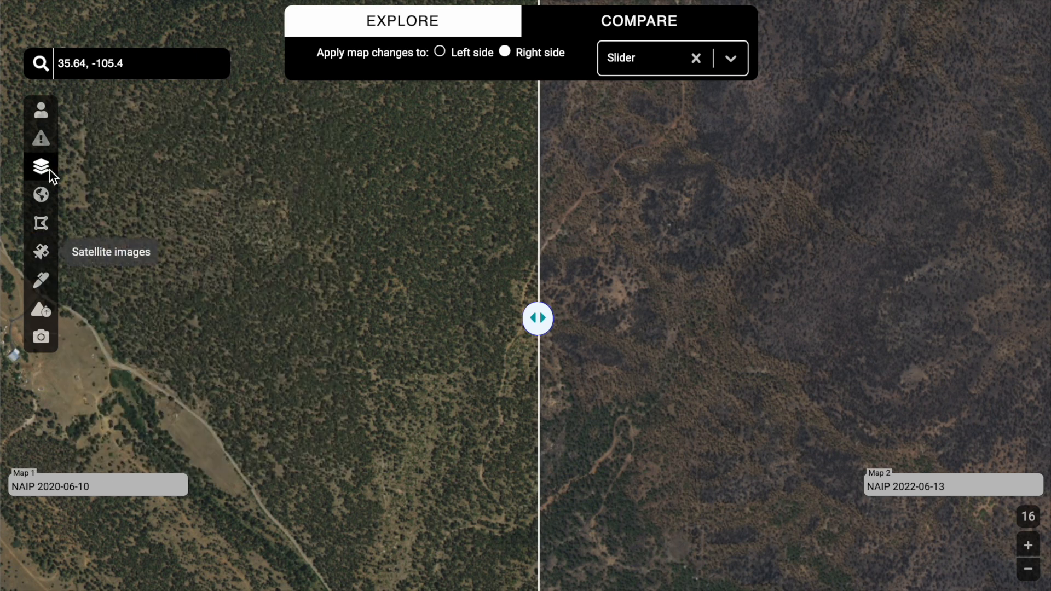
pyautogui.click(41, 114)
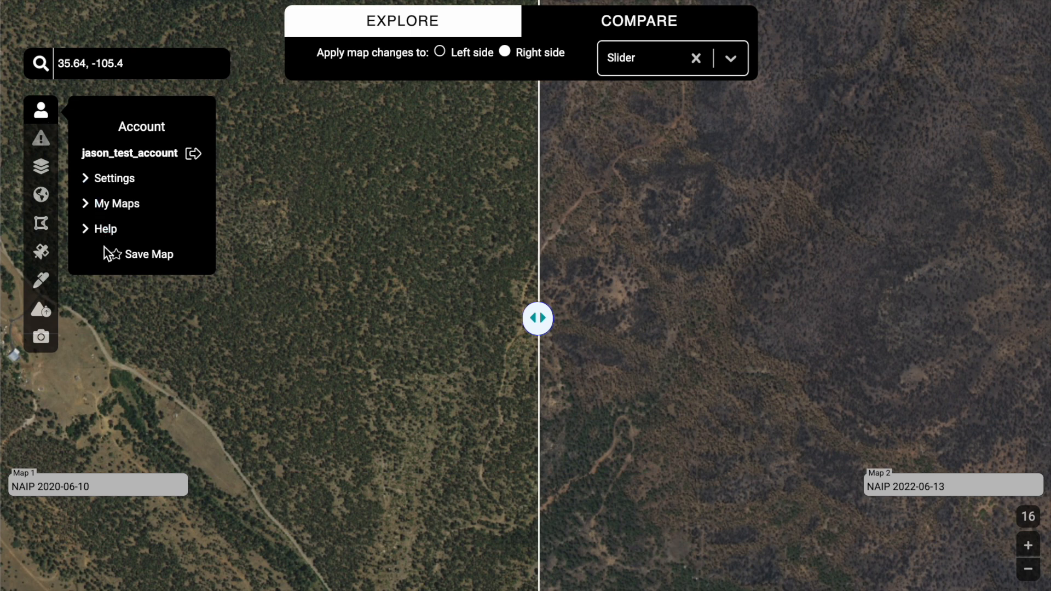
pyautogui.click(118, 255)
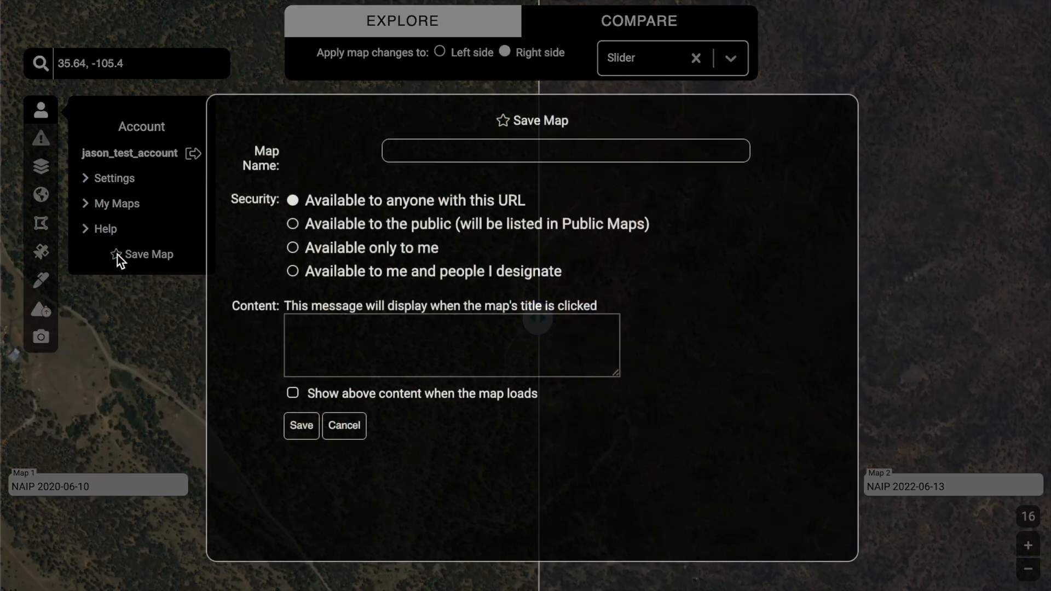
pyautogui.click(436, 153)
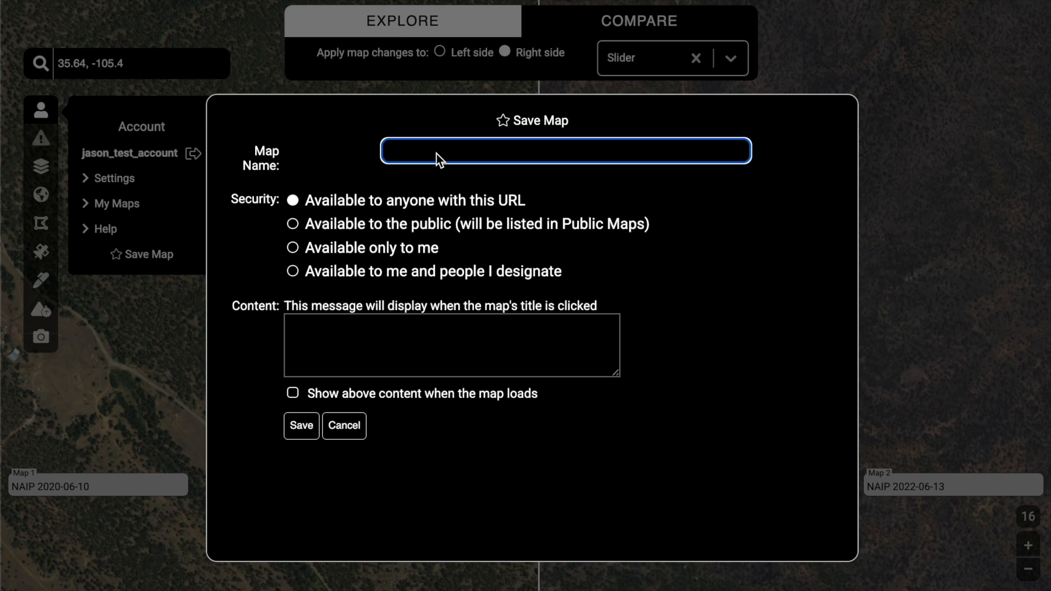
pyautogui.write('calfs')
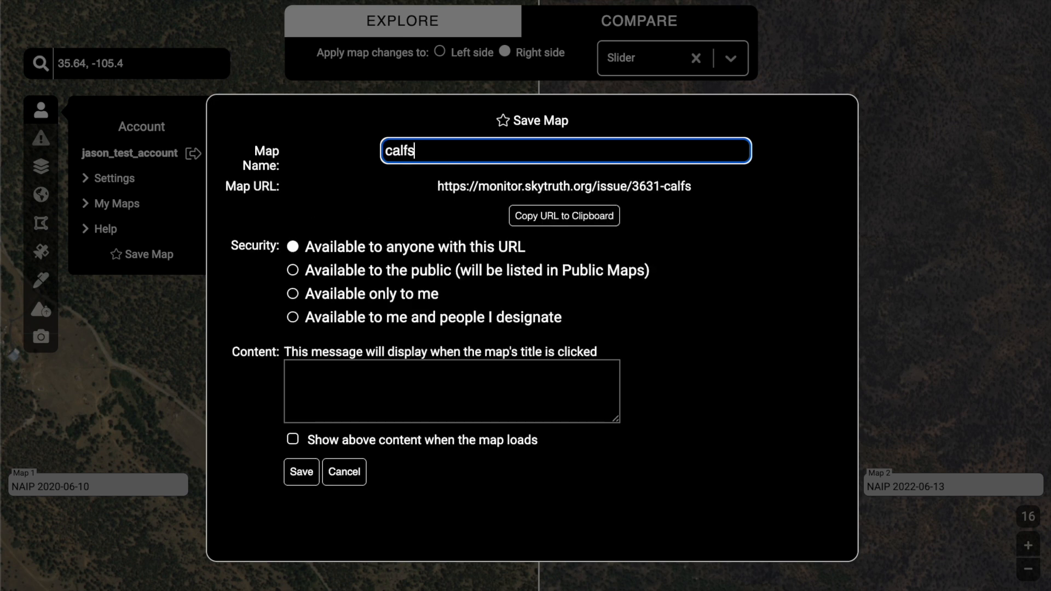
pyautogui.write('canyonfire')
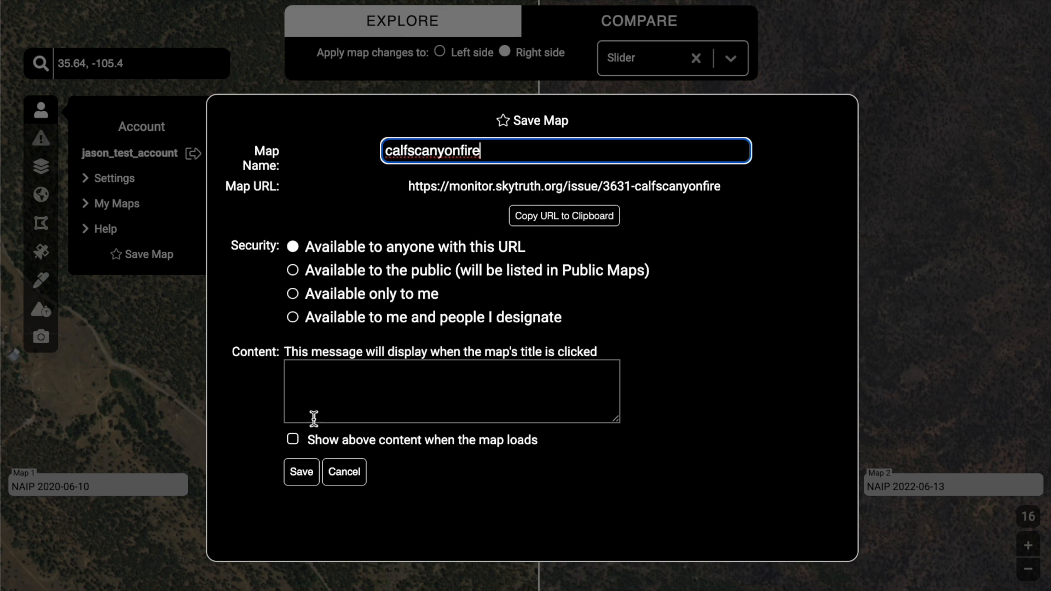
pyautogui.click(307, 474)
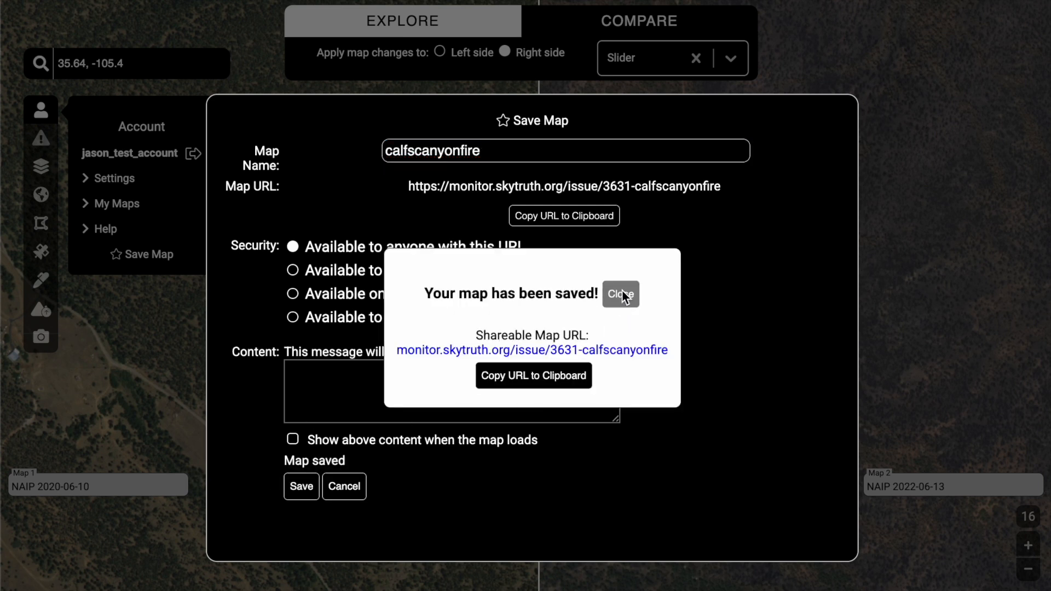
pyautogui.click(620, 294)
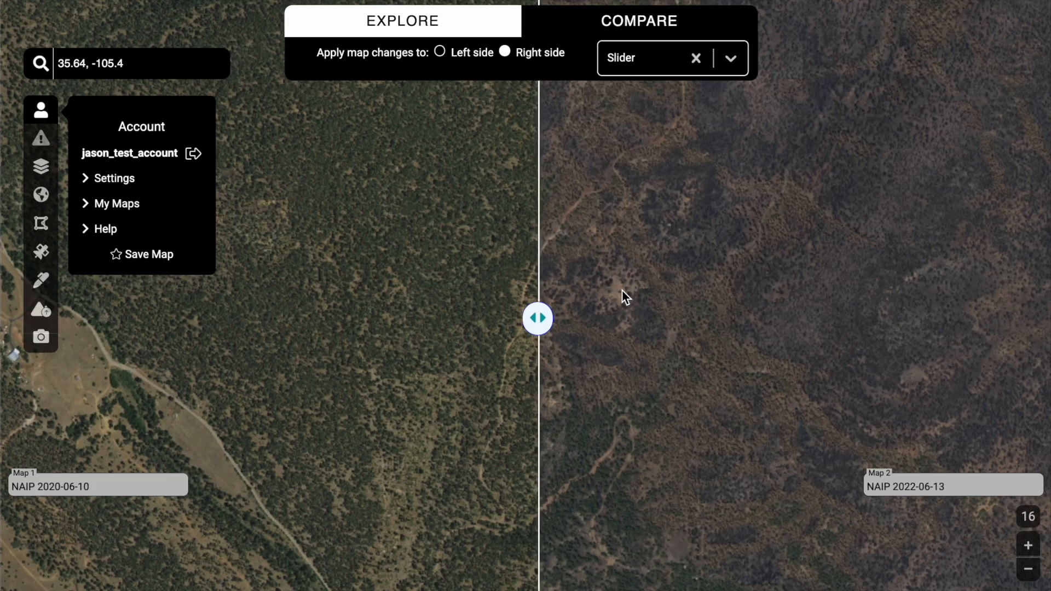
# - Open the saved calfscanyonfire map from the account's list of saved maps
pyautogui.click(89, 206)
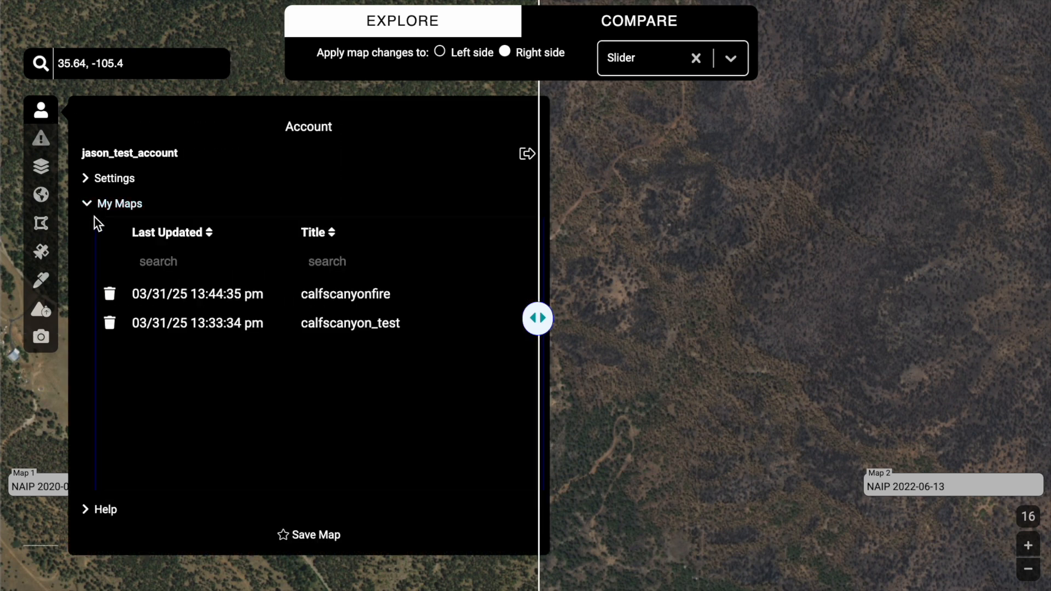
pyautogui.click(352, 294)
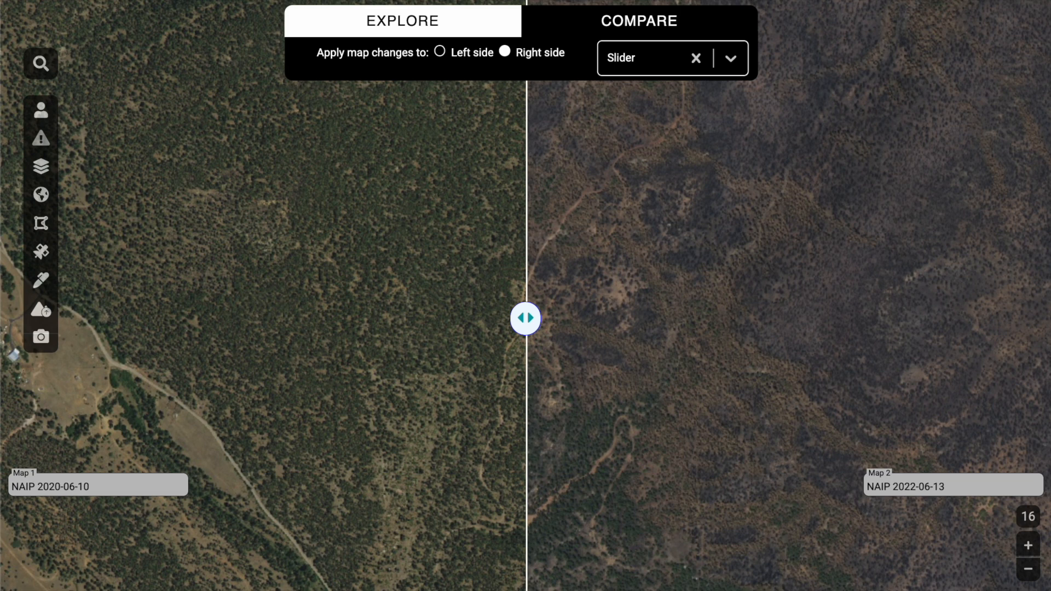
# - Close the Slider comparison and create a new area of interest from the current map view
pyautogui.click(45, 221)
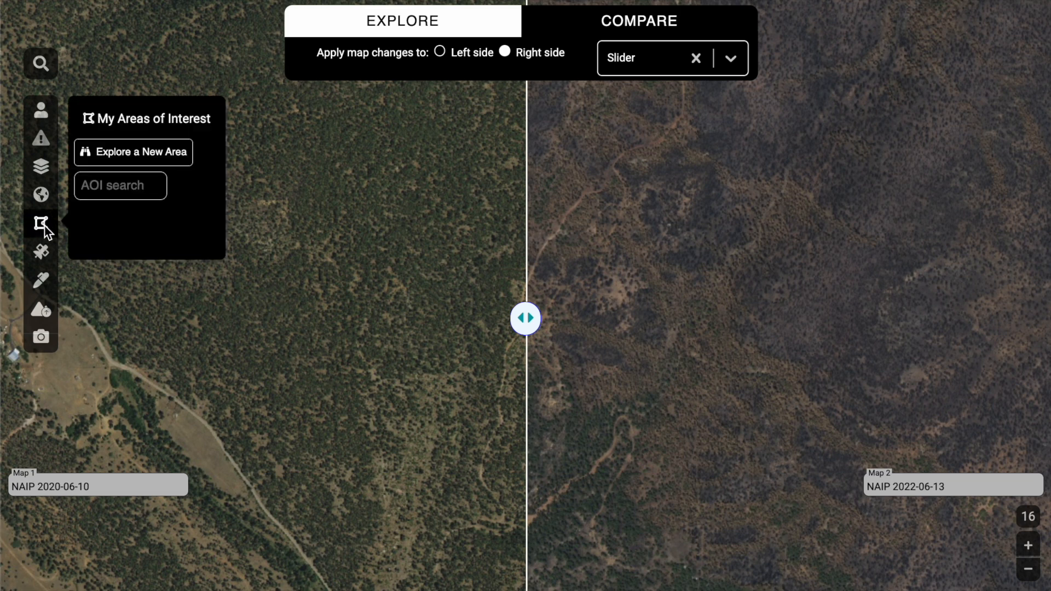
pyautogui.click(143, 160)
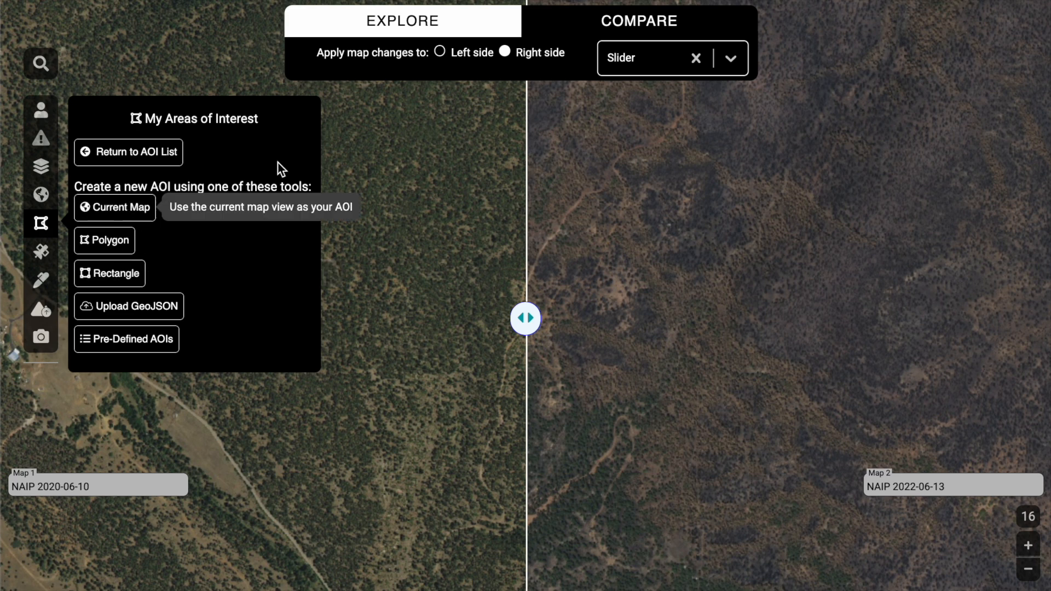
pyautogui.click(696, 58)
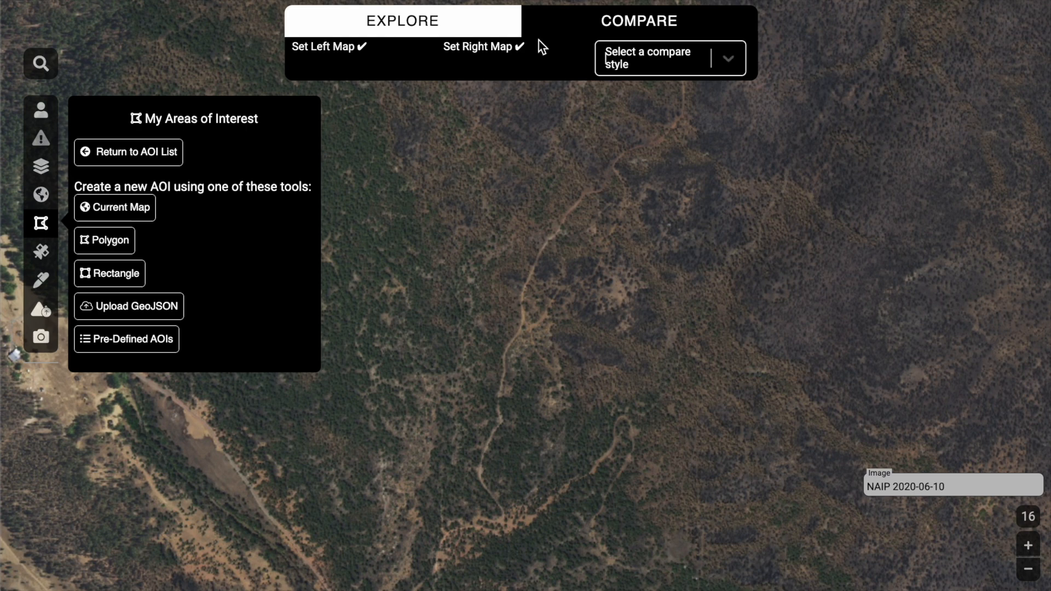
pyautogui.click(467, 16)
pyautogui.click(130, 207)
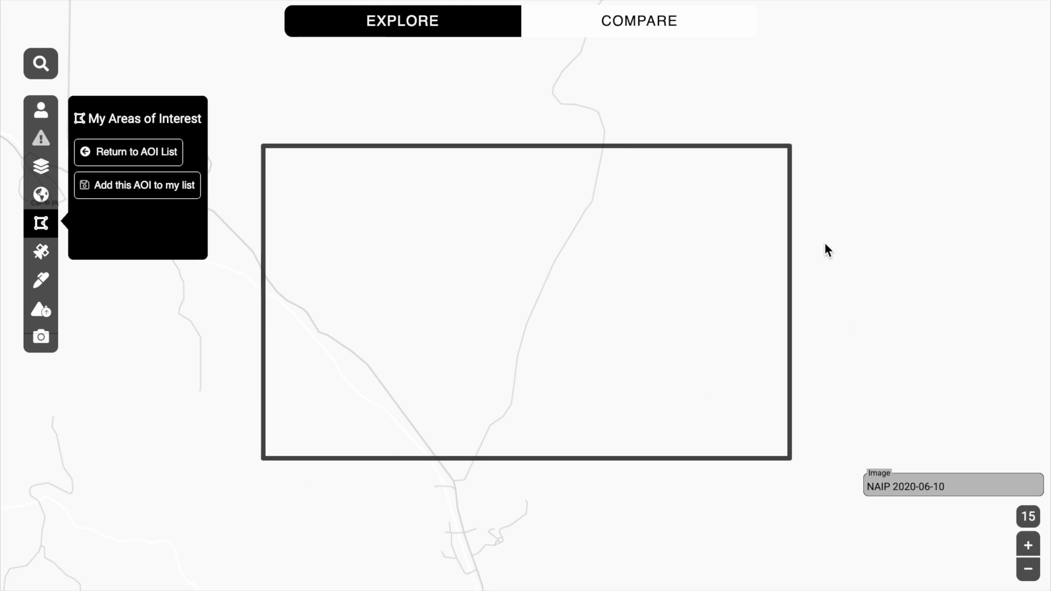
# - Add the rectangular area to the list of areas of interest under the name test_aoi
pyautogui.click(141, 186)
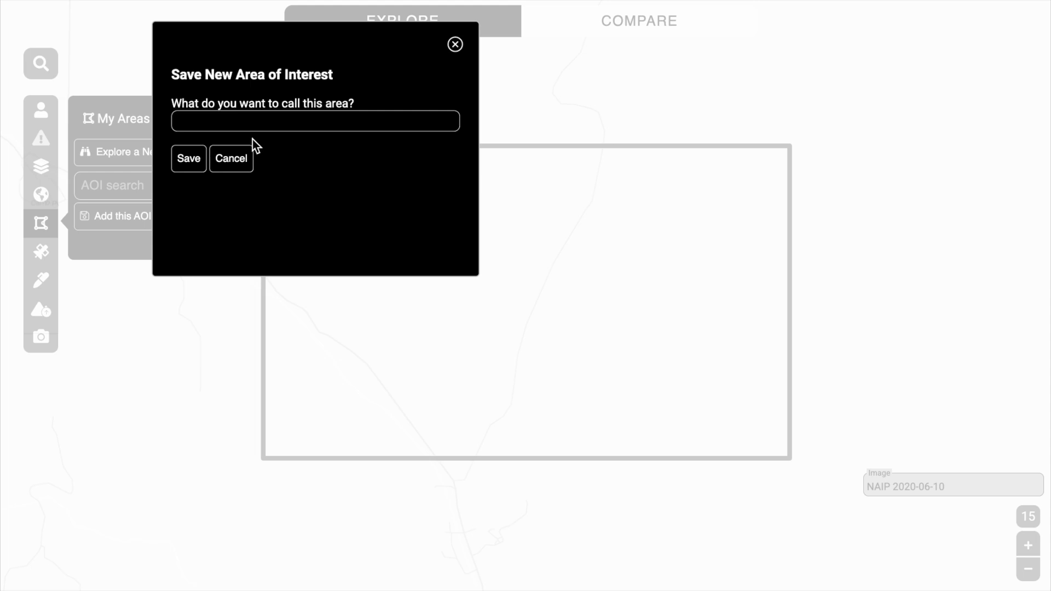
pyautogui.click(245, 126)
pyautogui.write('test_aoi')
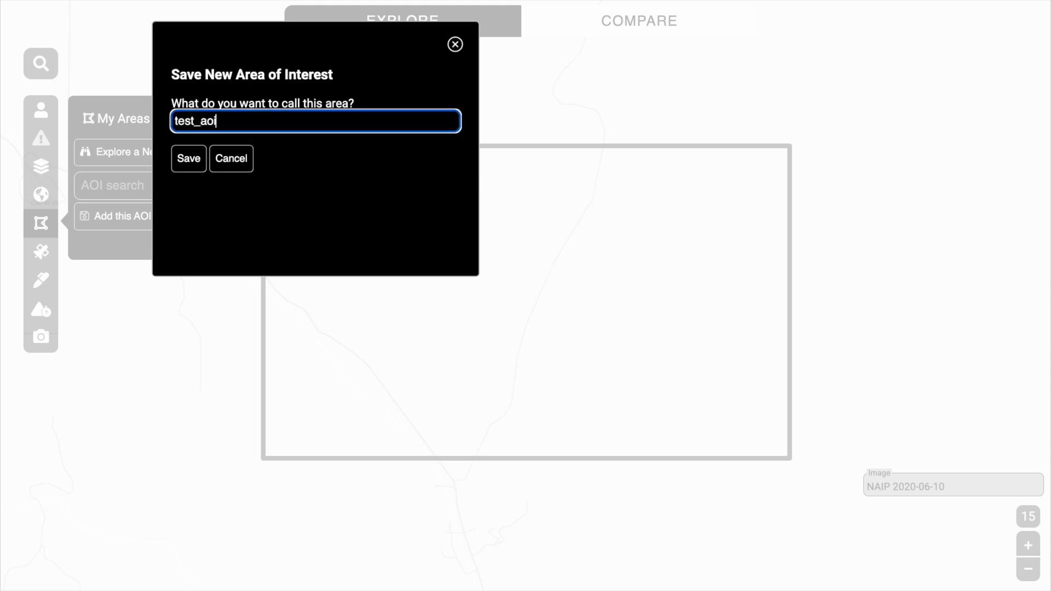
pyautogui.click(181, 166)
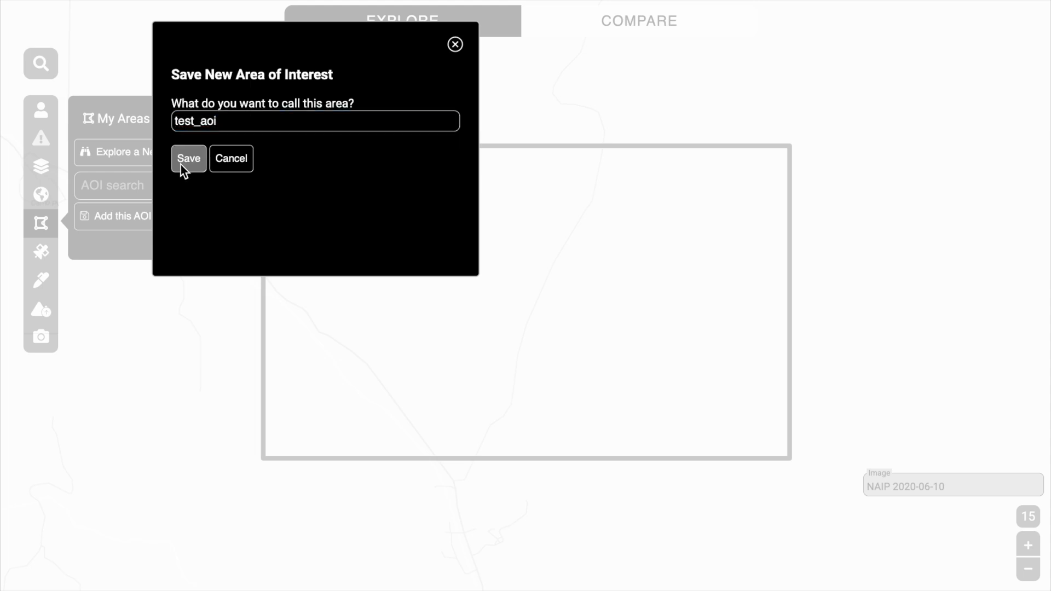
# - Zoom out to the southwestern United States and return to the saved area of interest test_aoi from the list
pyautogui.scroll(-5, 168, 437)
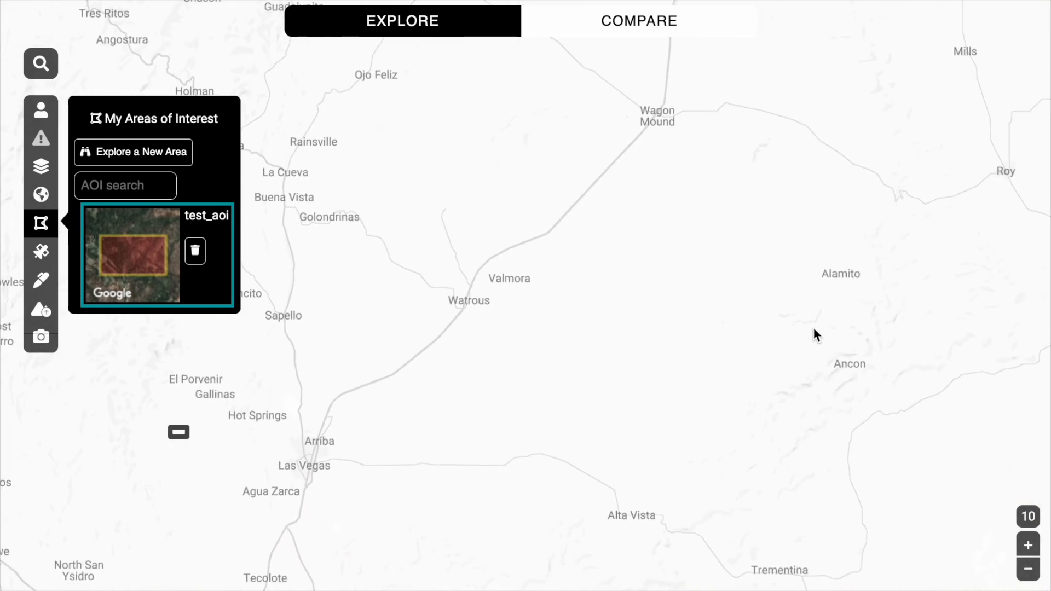
pyautogui.scroll(-4, 825, 332)
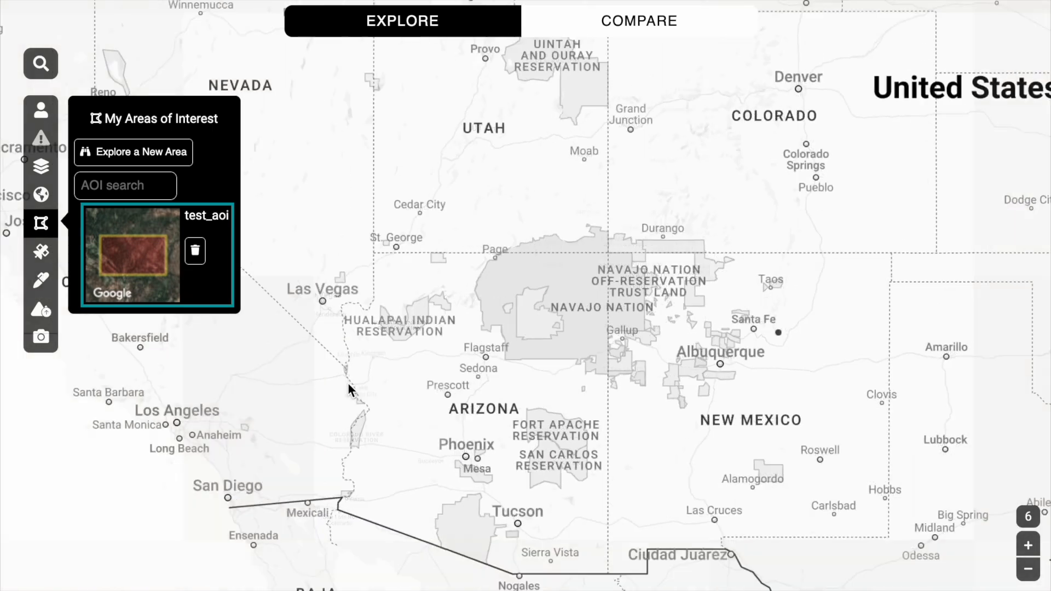
pyautogui.click(154, 243)
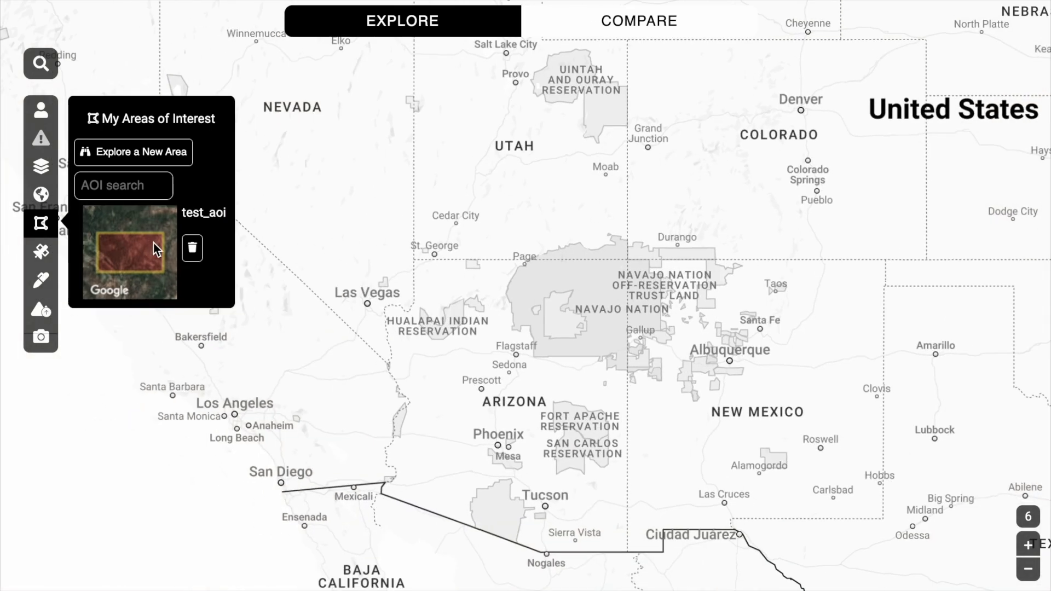
pyautogui.click(146, 291)
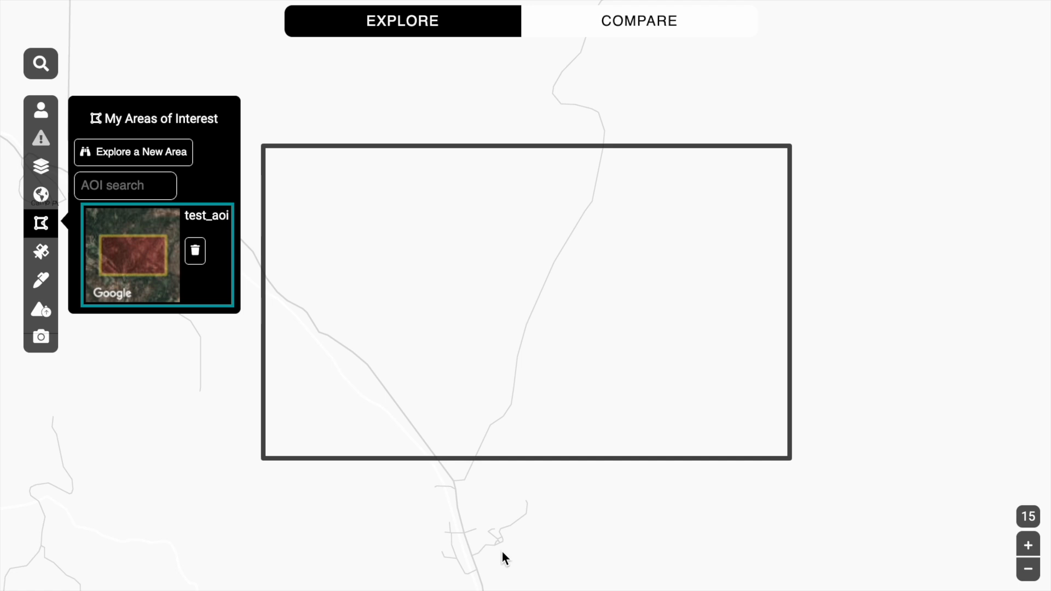
pyautogui.click(43, 227)
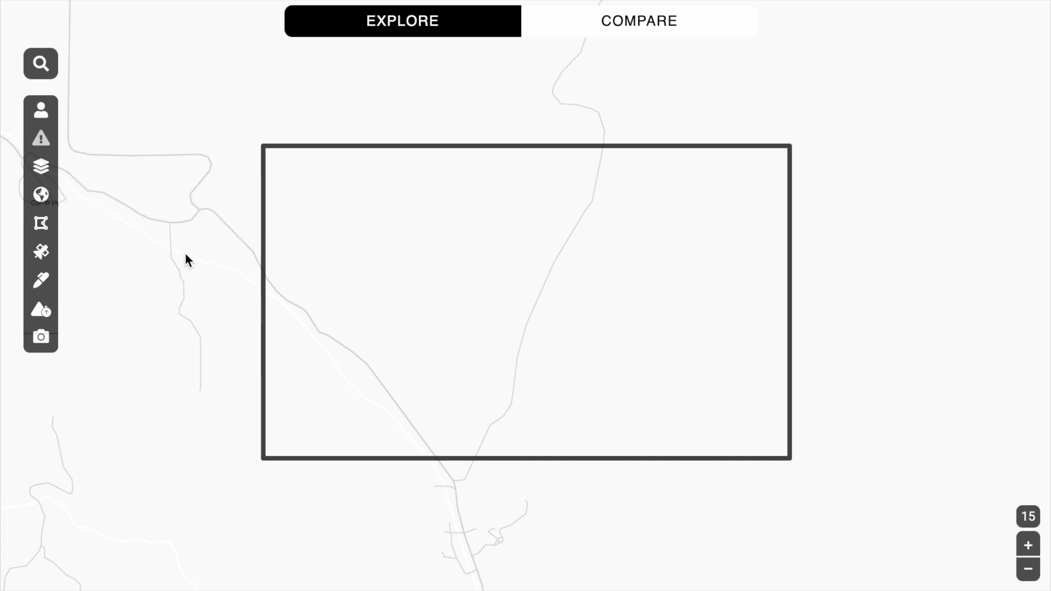
# - Find Sentinel 2 scenes around the area of interest captured before 05/31/2022
pyautogui.click(41, 257)
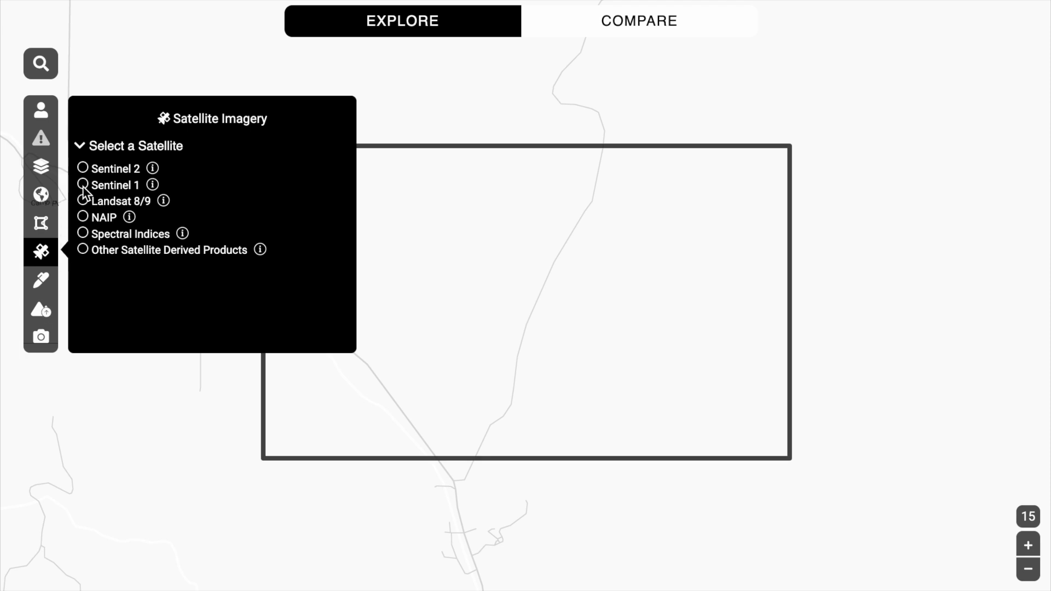
pyautogui.click(83, 170)
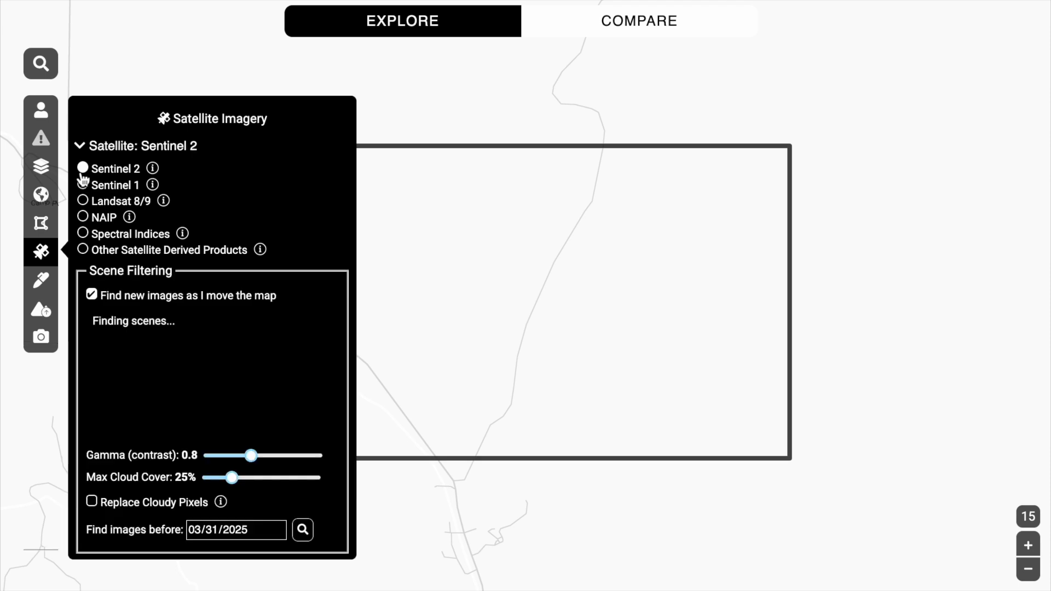
pyautogui.moveTo(496, 298); pyautogui.dragTo(684, 407)
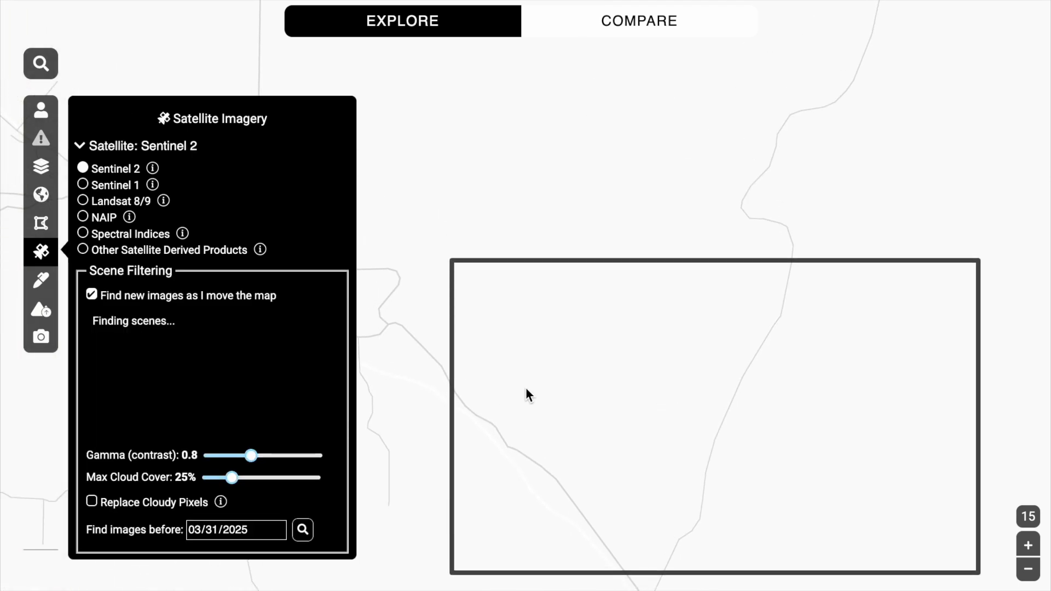
pyautogui.doubleClick(237, 536)
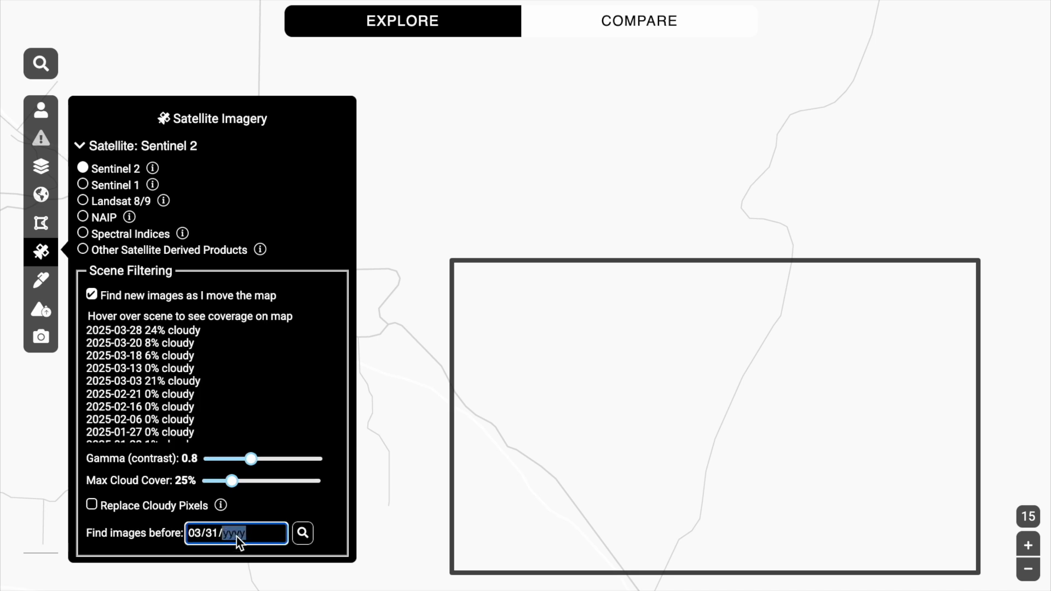
pyautogui.click(191, 533)
pyautogui.write('05')
pyautogui.click(303, 533)
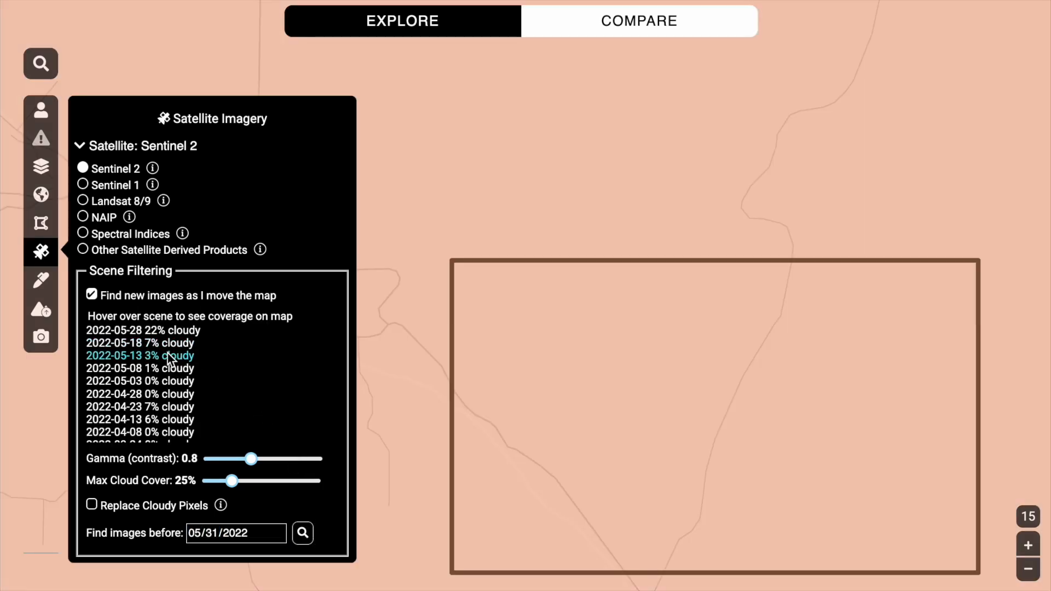
# - Display the Sentinel 2 scene dated 2022-05-13 with 3% cloud cover and survey the smoke plumes around the area of interest
pyautogui.click(171, 360)
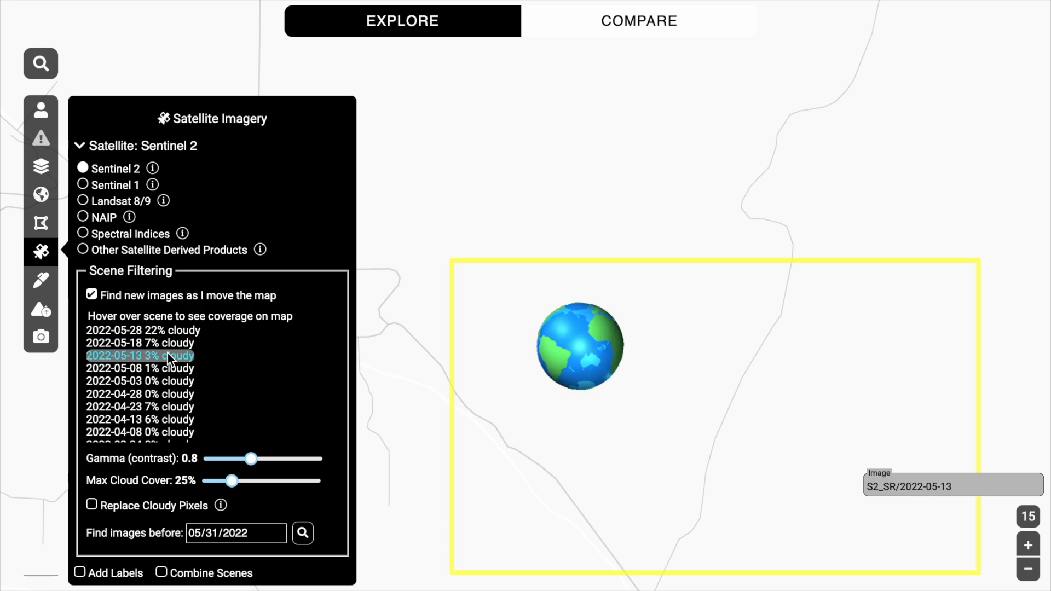
pyautogui.scroll(-2, 566, 295)
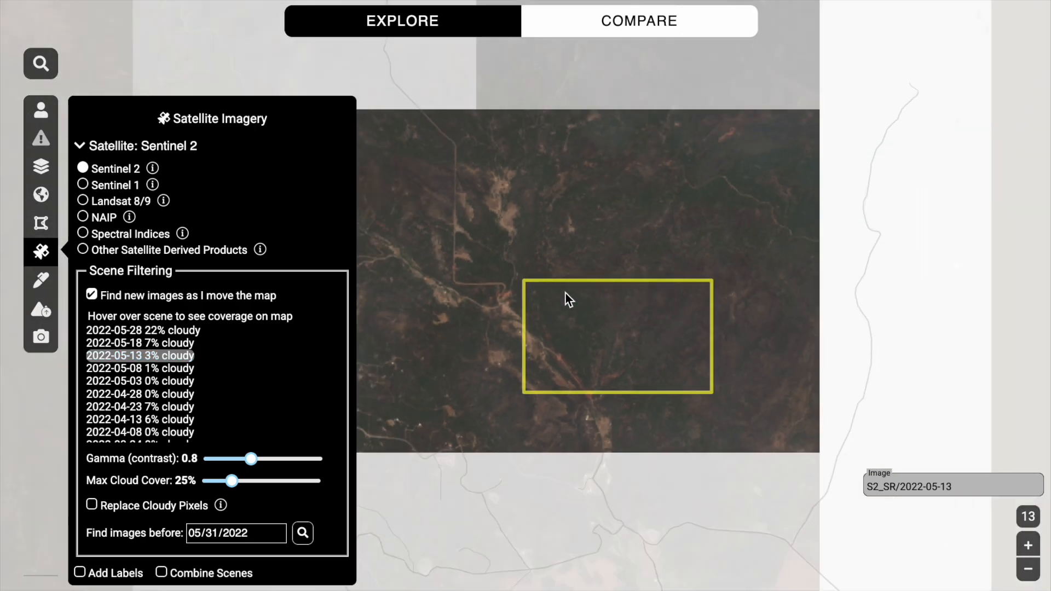
pyautogui.moveTo(530, 281); pyautogui.dragTo(770, 293)
pyautogui.scroll(-1, 769, 293)
pyautogui.scroll(-1, 769, 291)
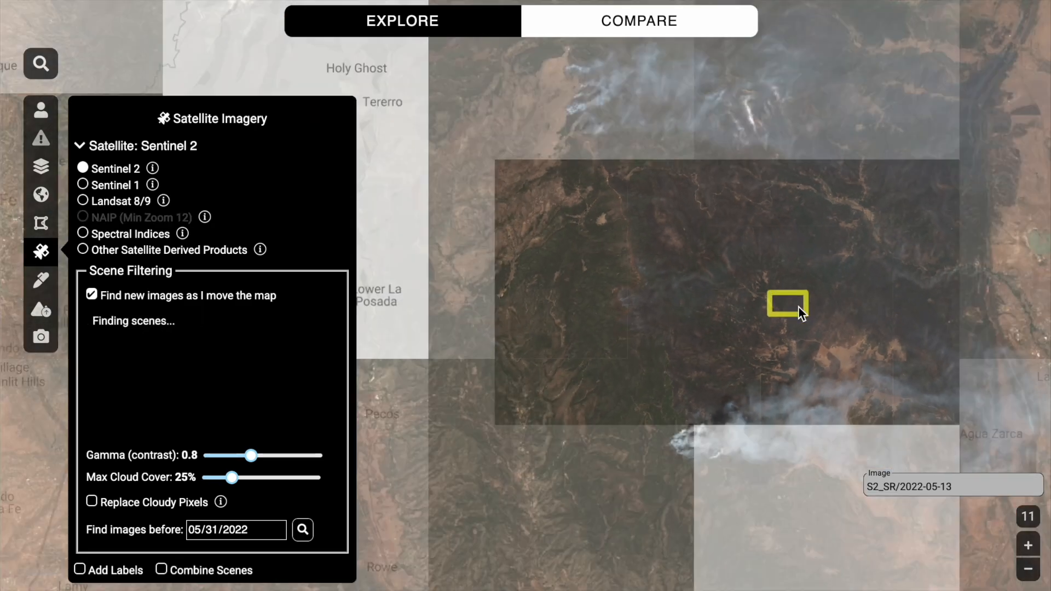
pyautogui.moveTo(825, 319); pyautogui.dragTo(691, 462)
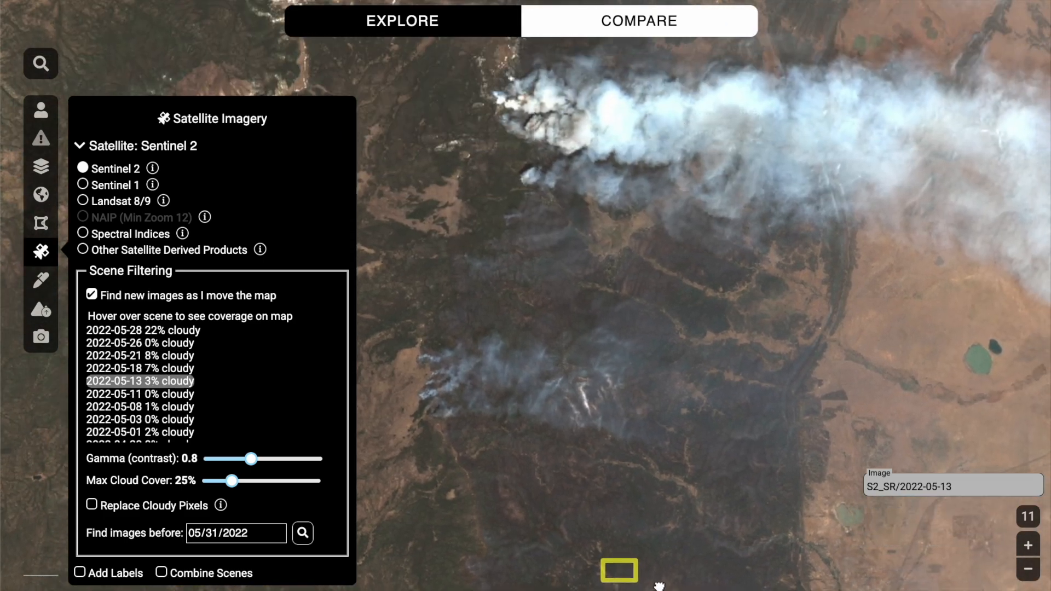
pyautogui.scroll(-2, 658, 434)
pyautogui.moveTo(682, 479)
pyautogui.mouseDown()
pyautogui.moveTo(608, 383)
pyautogui.moveTo(595, 412)
pyautogui.mouseUp()
pyautogui.scroll(1, 572, 381)
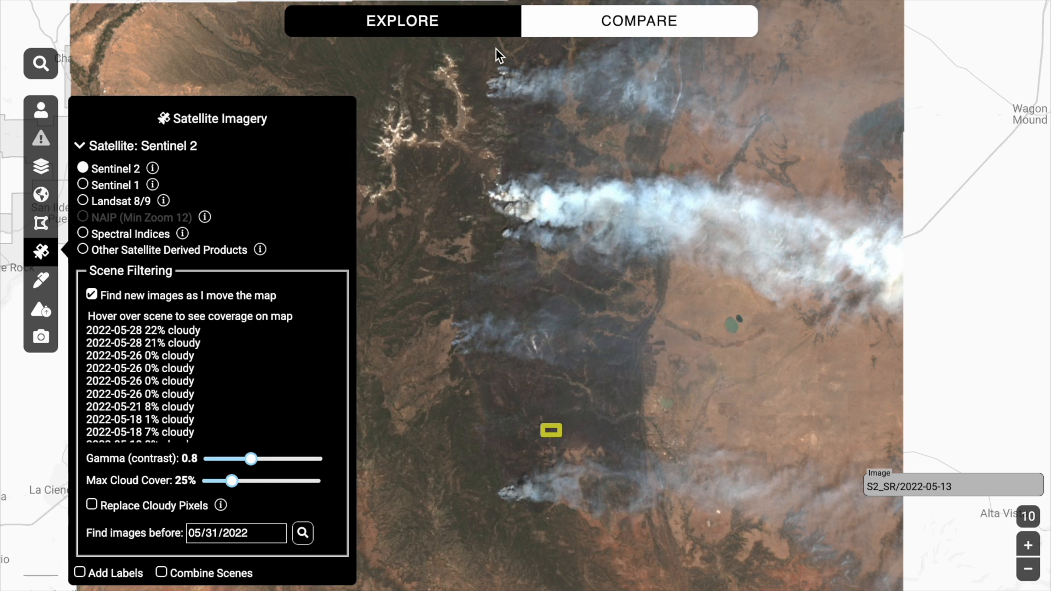
# - Set up a Slider comparison with the 2022-05-13 Sentinel 2 scene as the right map and the 2022-05-03 scene as the left map
pyautogui.click(638, 17)
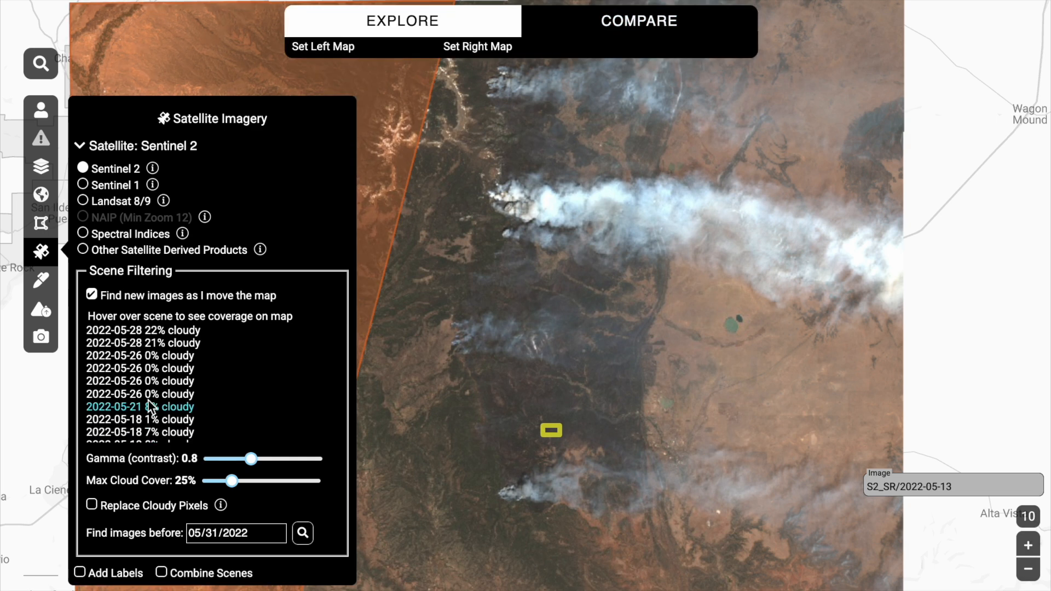
pyautogui.scroll(-5, 173, 415)
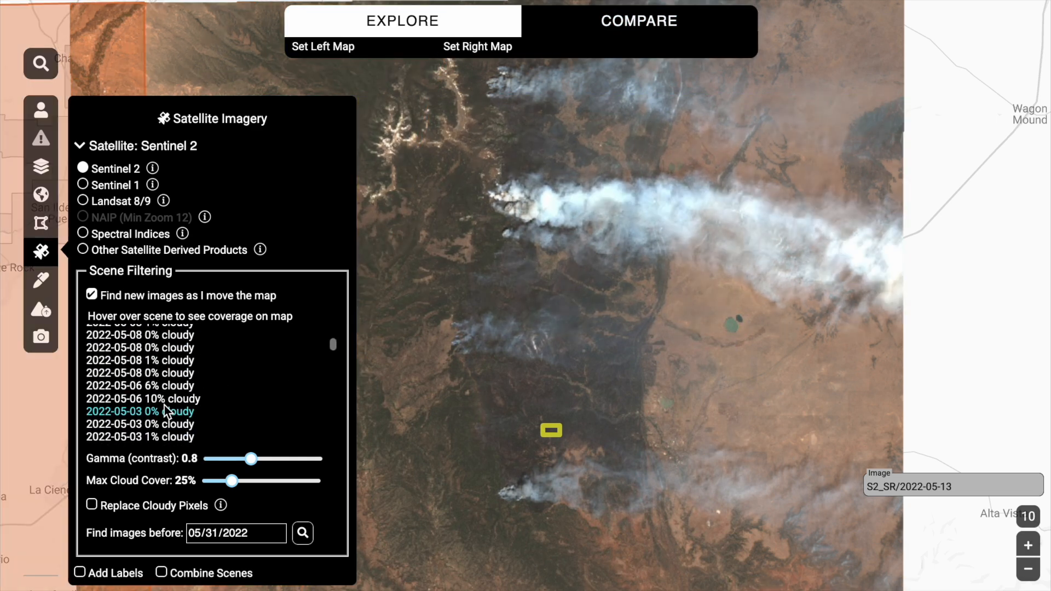
pyautogui.click(474, 48)
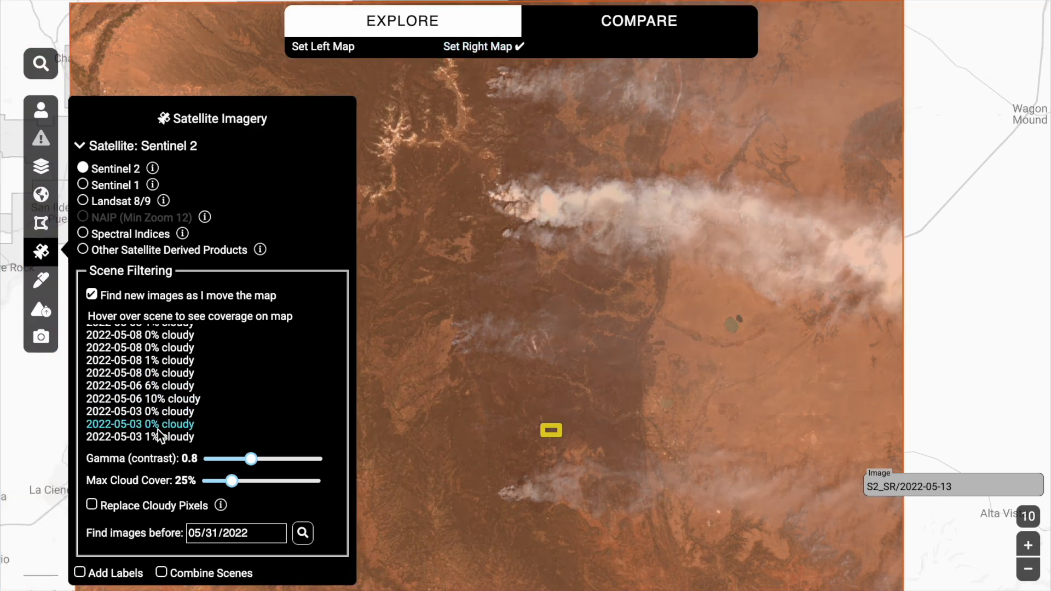
pyautogui.click(157, 429)
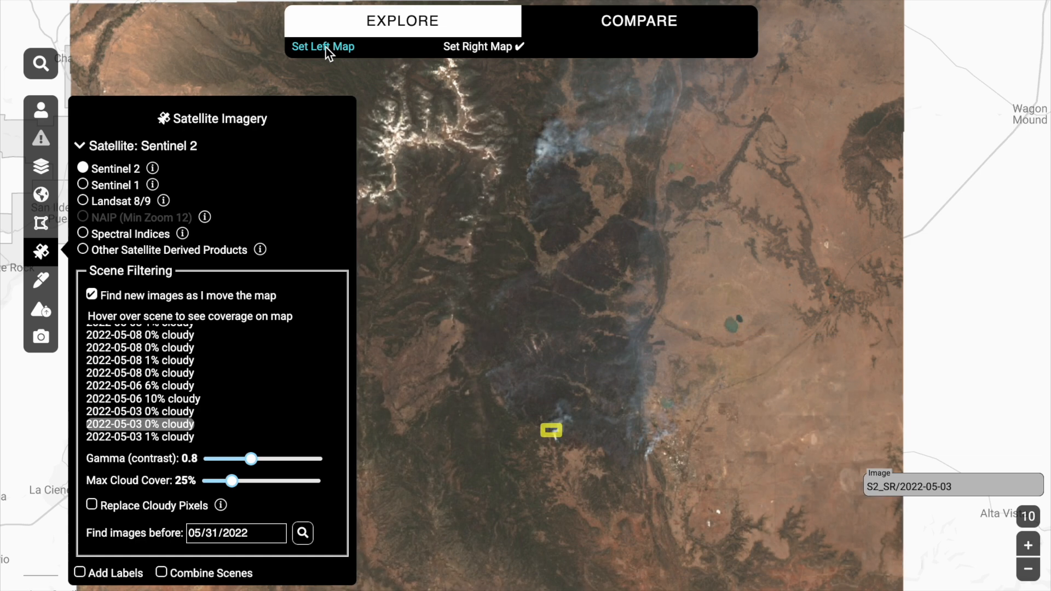
pyautogui.click(326, 47)
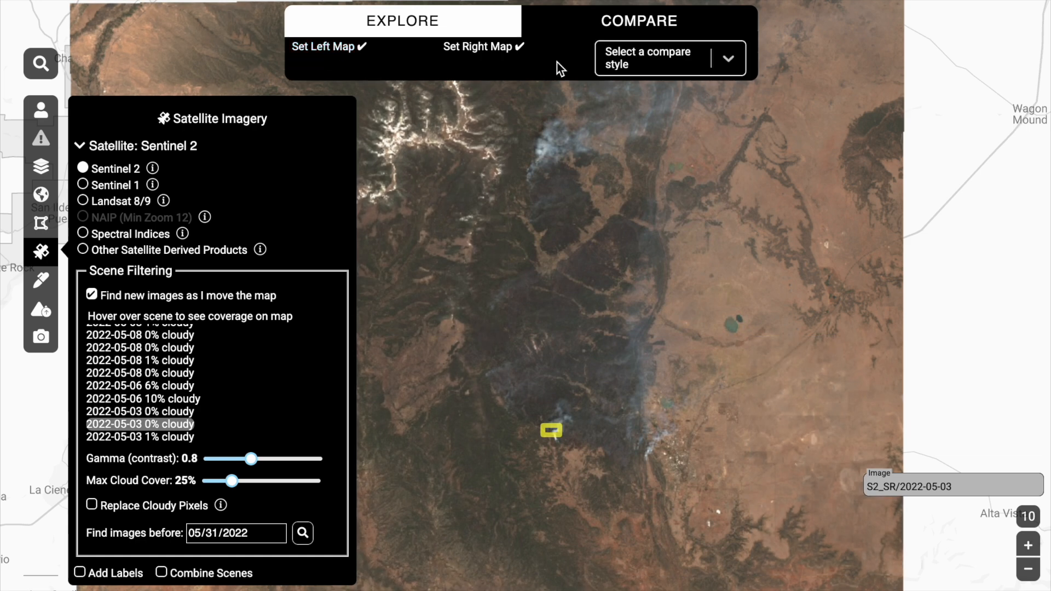
pyautogui.click(737, 55)
pyautogui.click(687, 83)
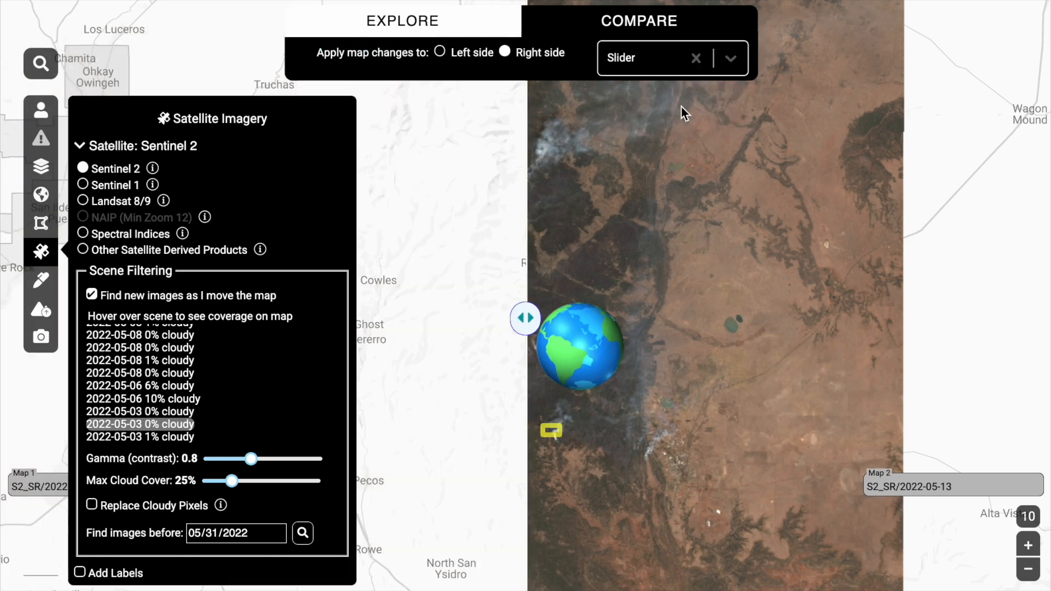
# - Examine the smoke plumes and burned area in the 2022-05-03 and 2022-05-13 scenes by moving the comparison divider westward
pyautogui.moveTo(525, 317); pyautogui.dragTo(487, 277)
pyautogui.moveTo(188, 412)
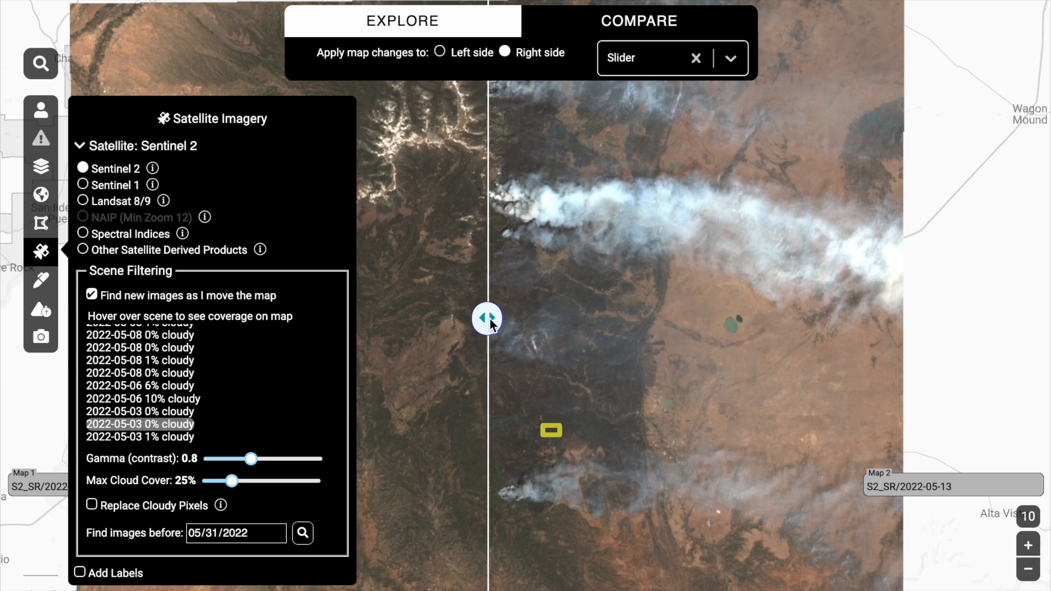
pyautogui.moveTo(491, 323); pyautogui.dragTo(444, 319)
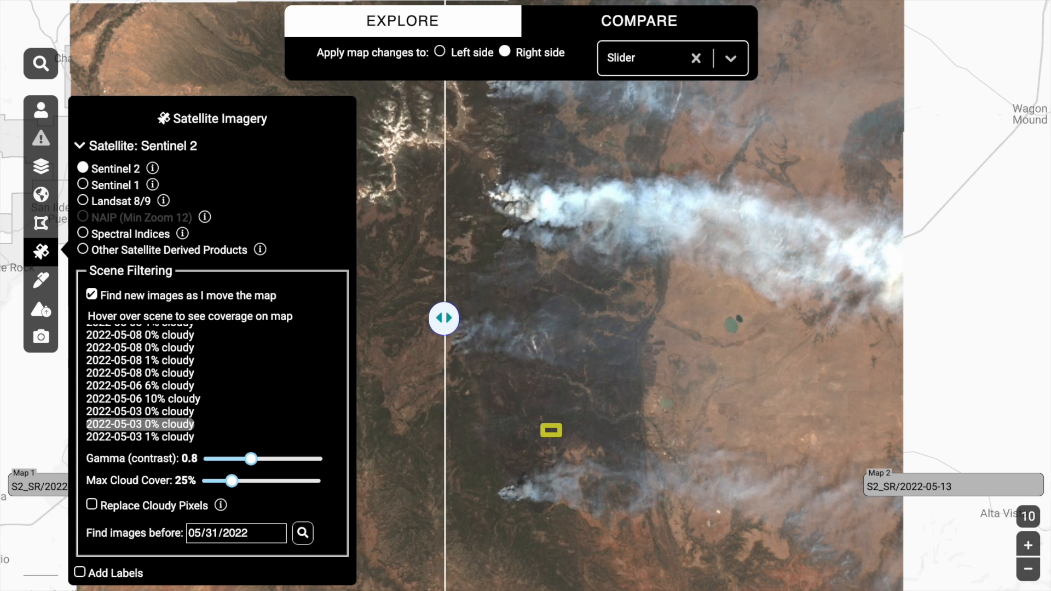